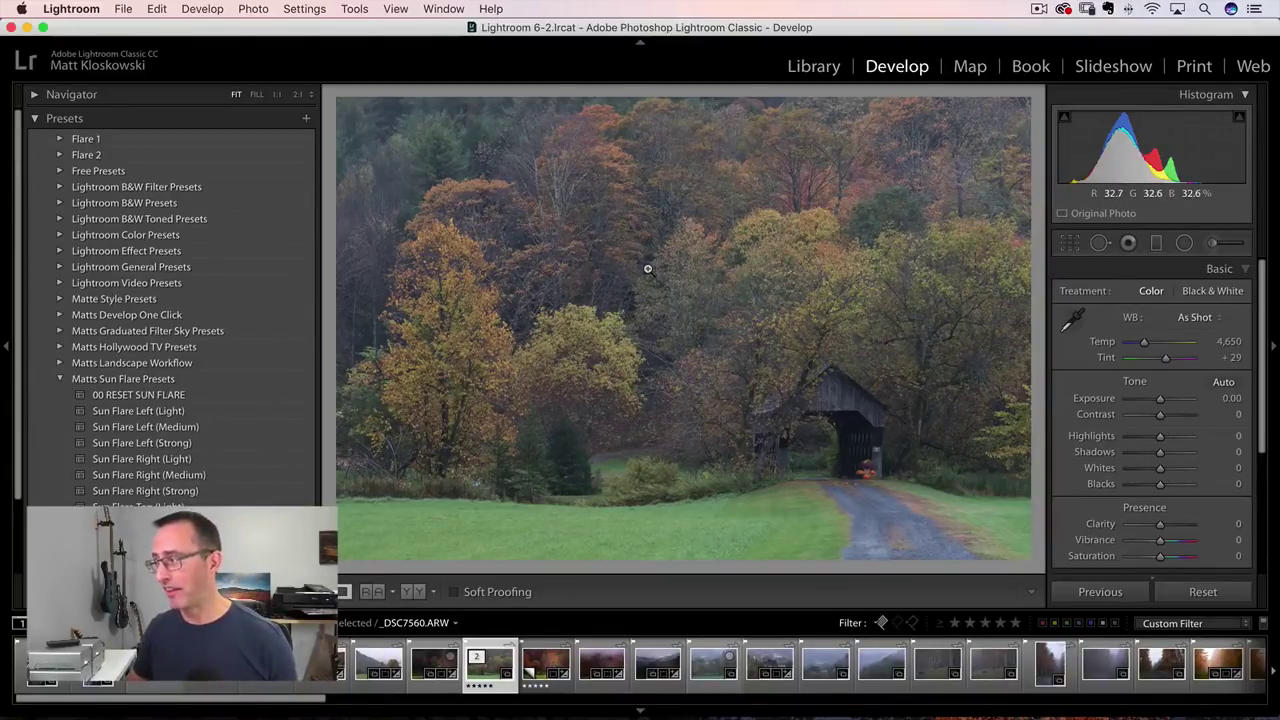
Straighten the photo to -0.95° and warm Temp from 4,650 to 5,247
left_click(1069, 242)
left_click_drag(1037, 241, 1036, 234)
left_click(1230, 392)
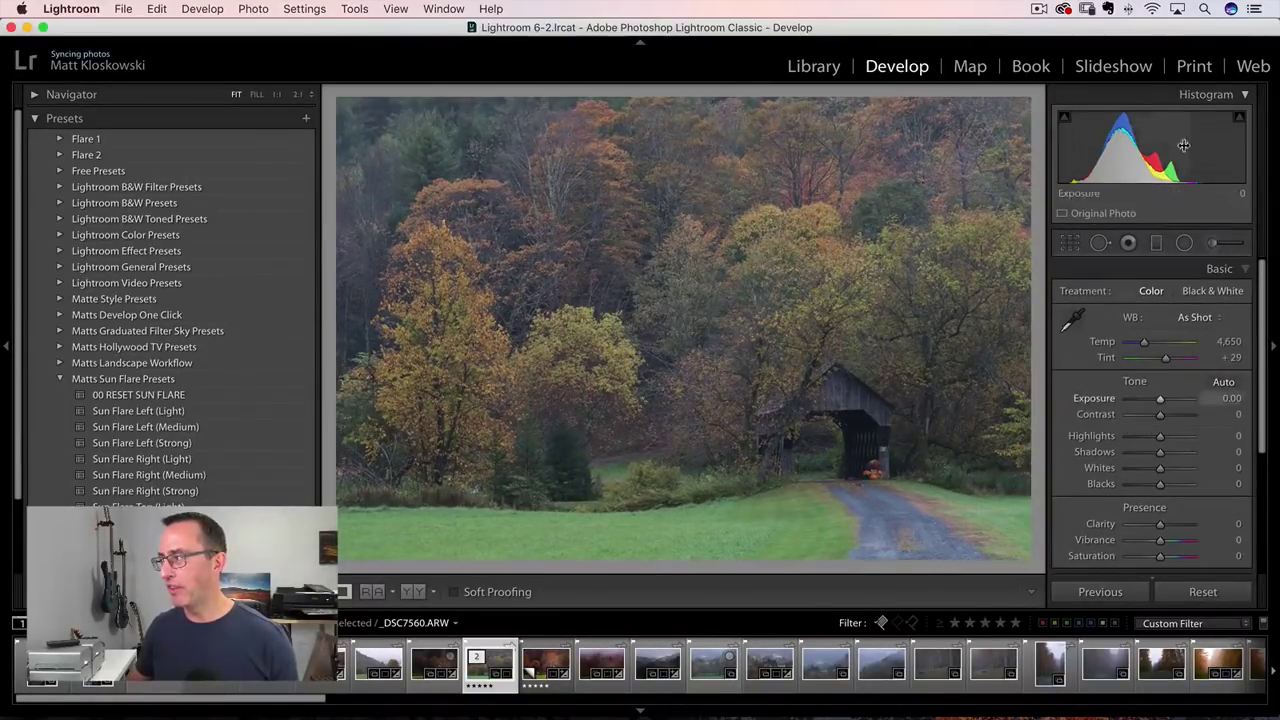
left_click(1215, 97)
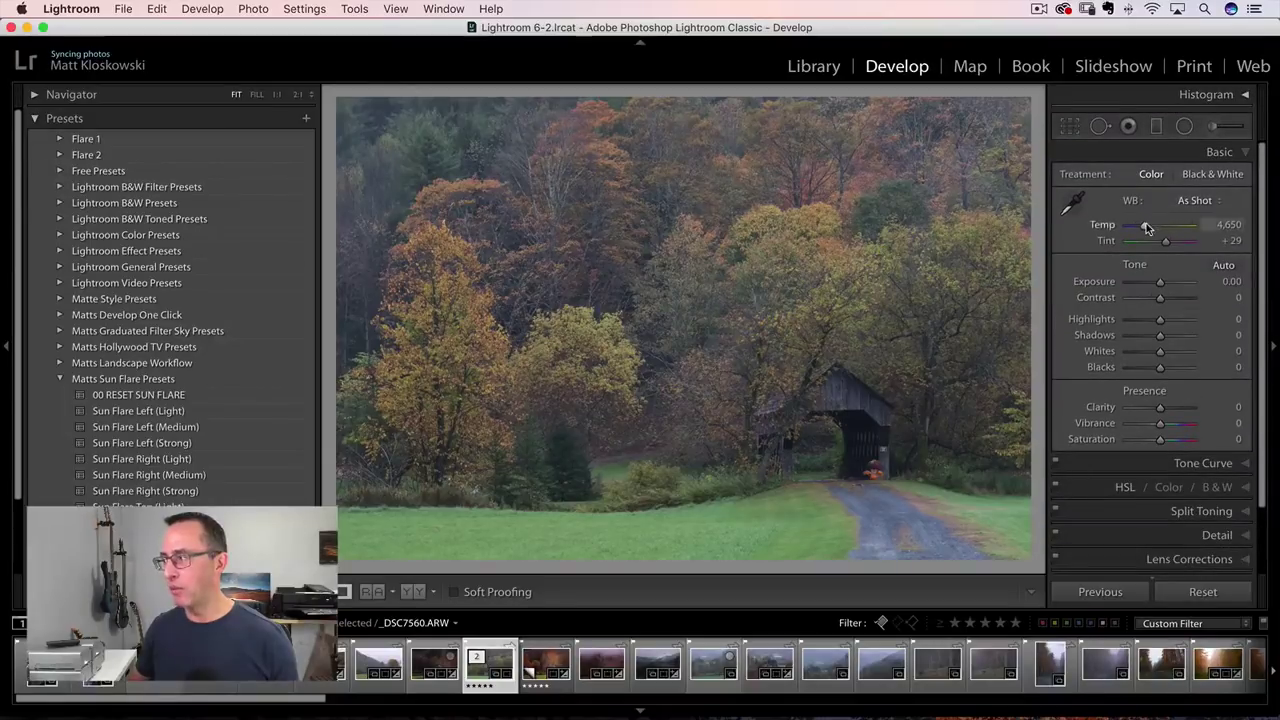
left_click_drag(1147, 227, 1151, 228)
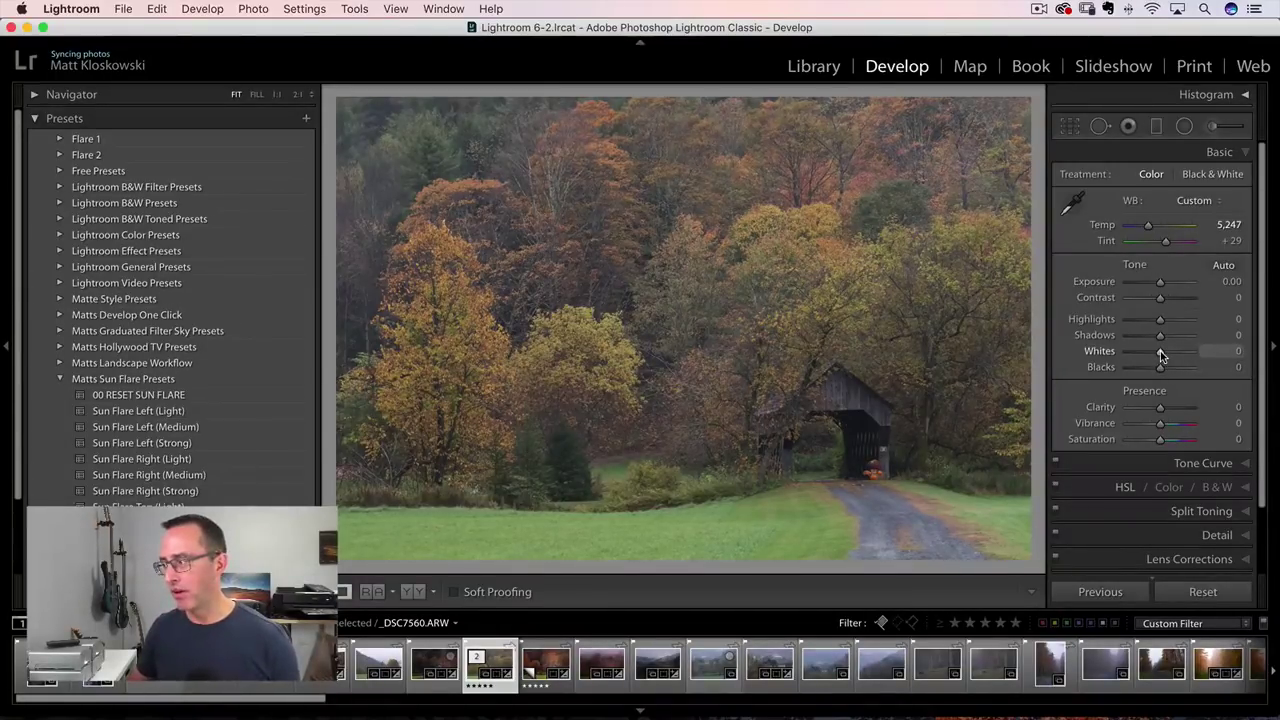
Watching the clipping preview, push Whites to +46, Blacks to -41 and Shadows to +16
key("alt")
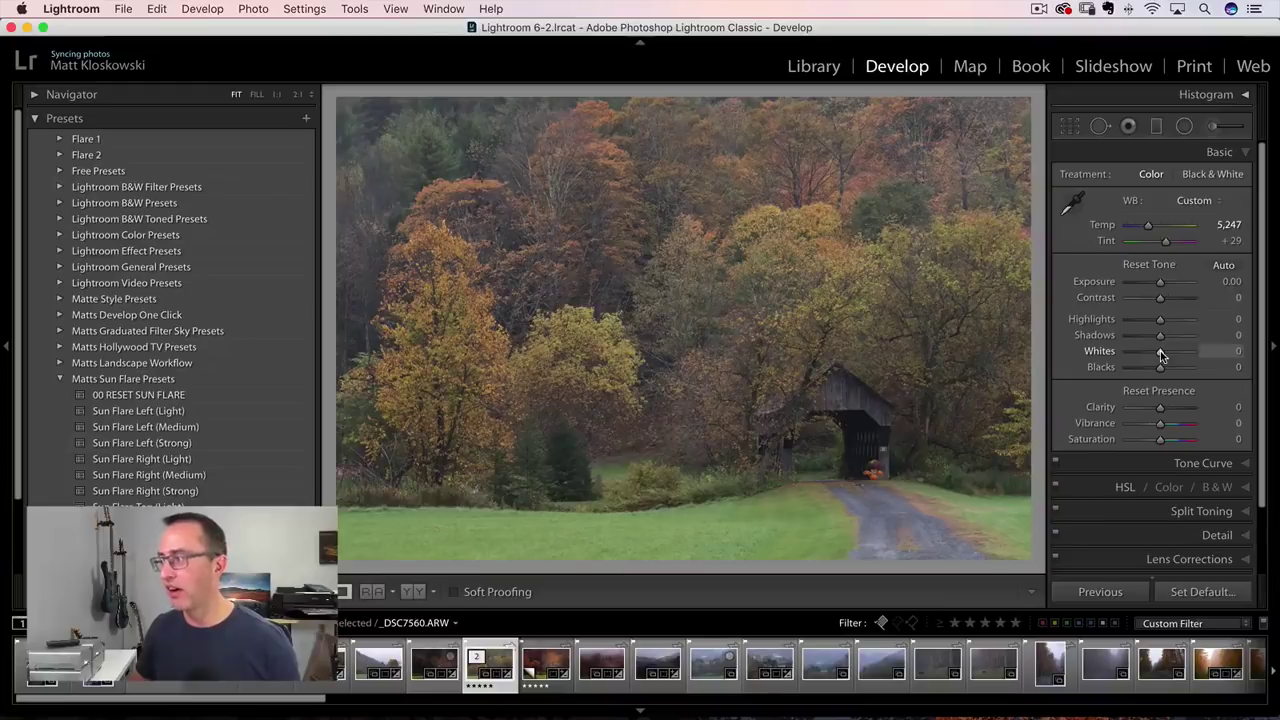
left_click_drag(1160, 352, 1183, 355)
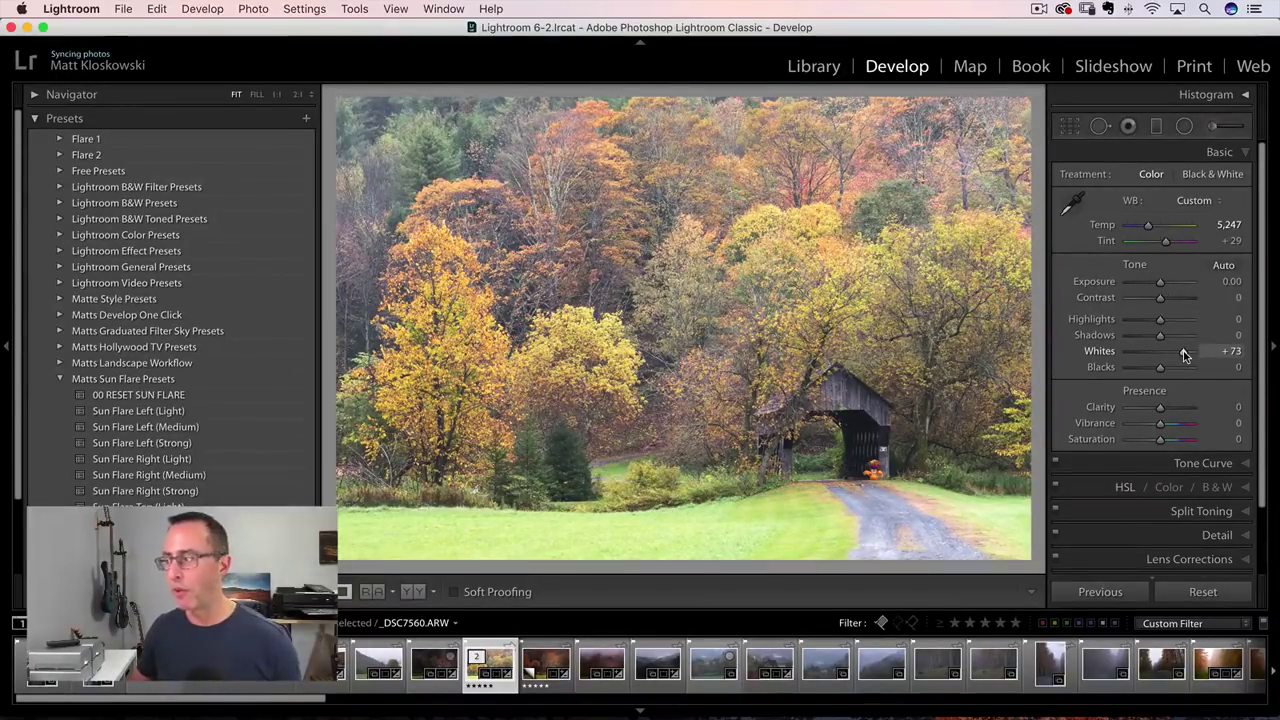
left_click_drag(1183, 355, 1176, 356)
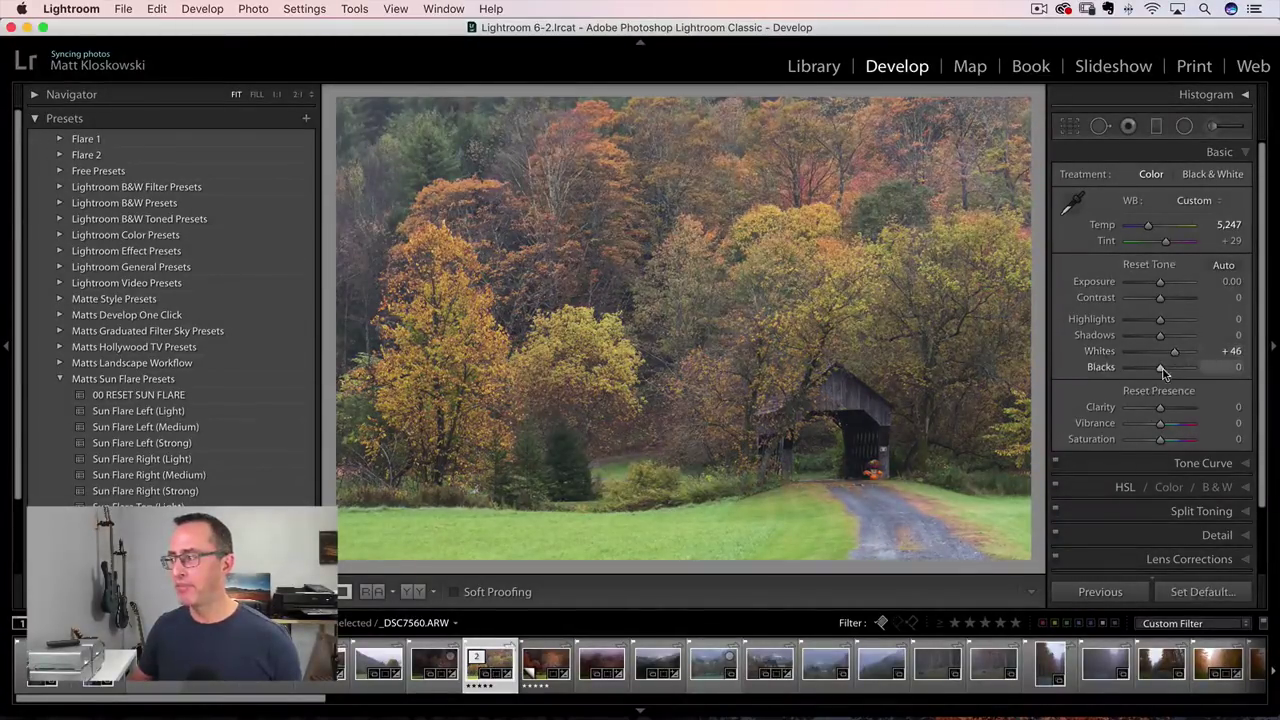
left_click(1160, 368, "alt")
left_click_drag(1160, 372, 1165, 340)
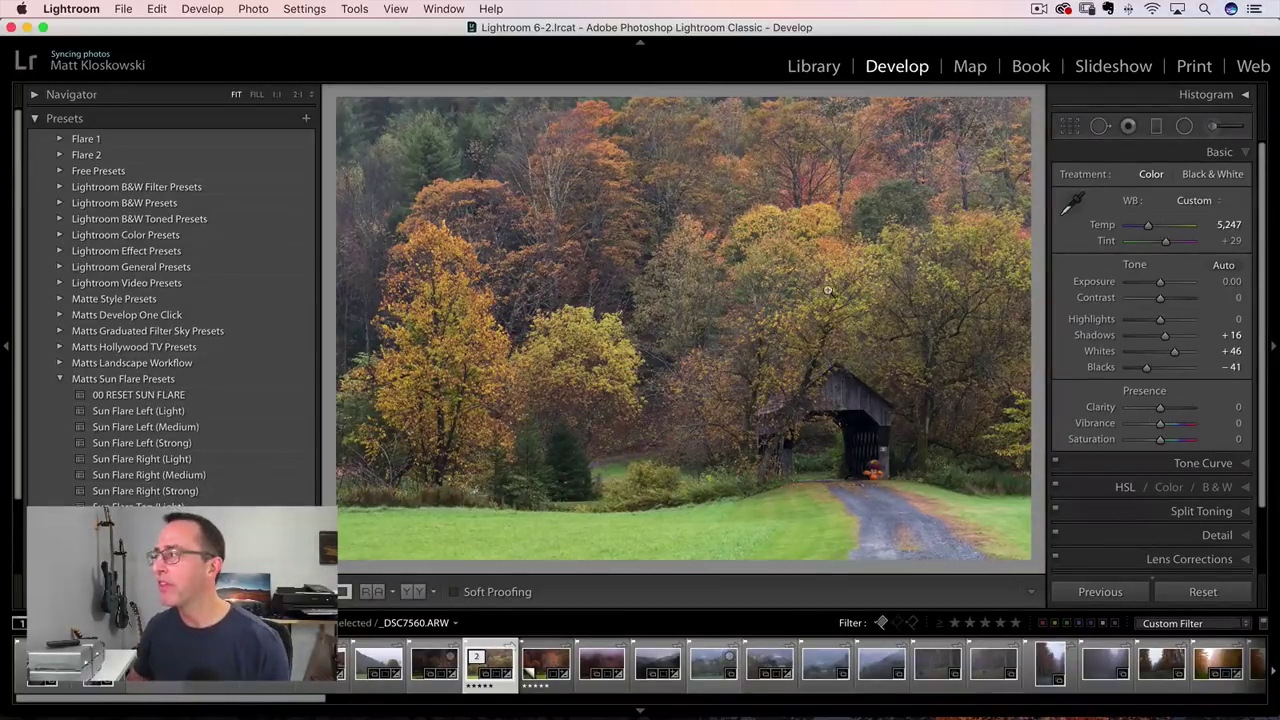
In the HSL Hue panel, shift Red to -85 and Orange to -52
left_click(1217, 152)
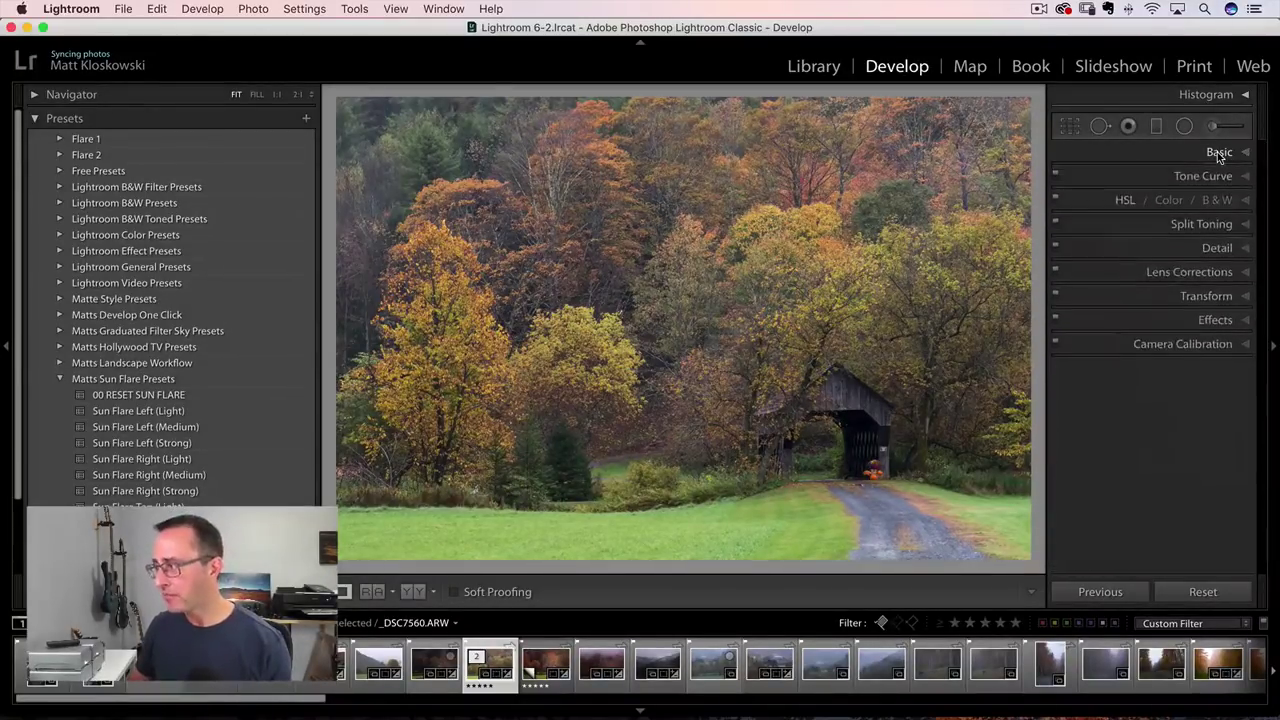
left_click(1124, 200)
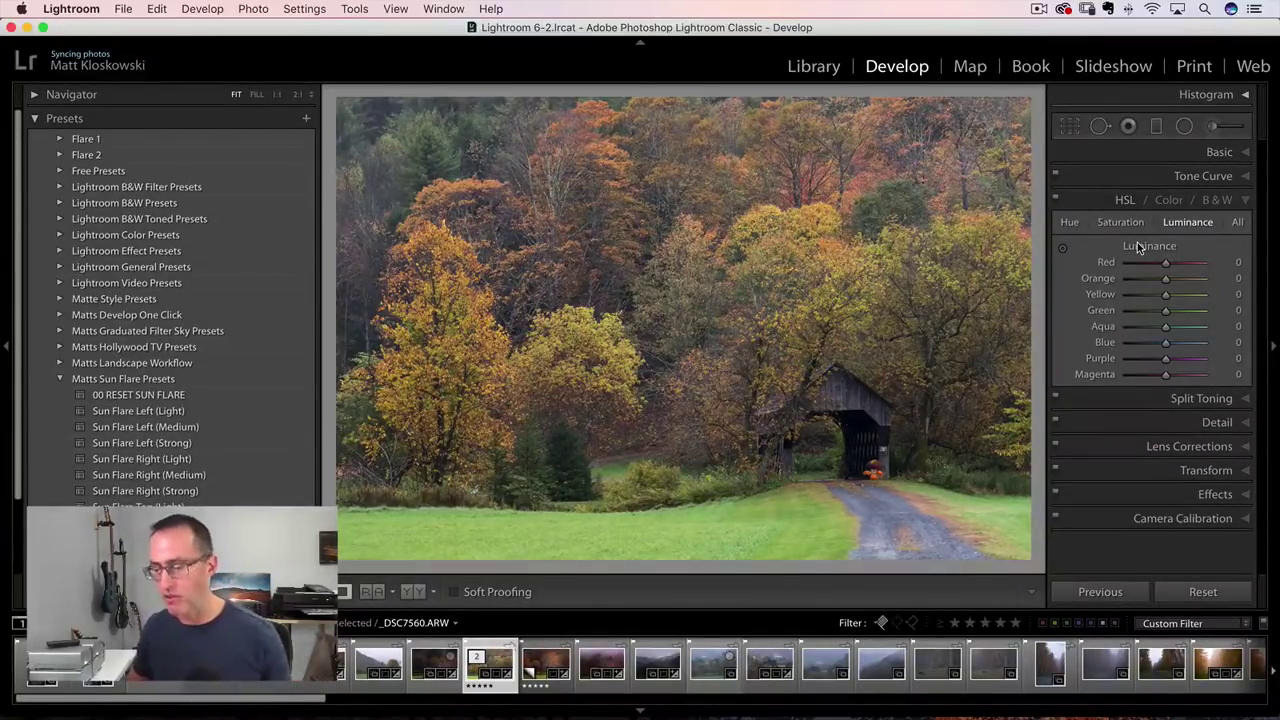
left_click(1069, 223)
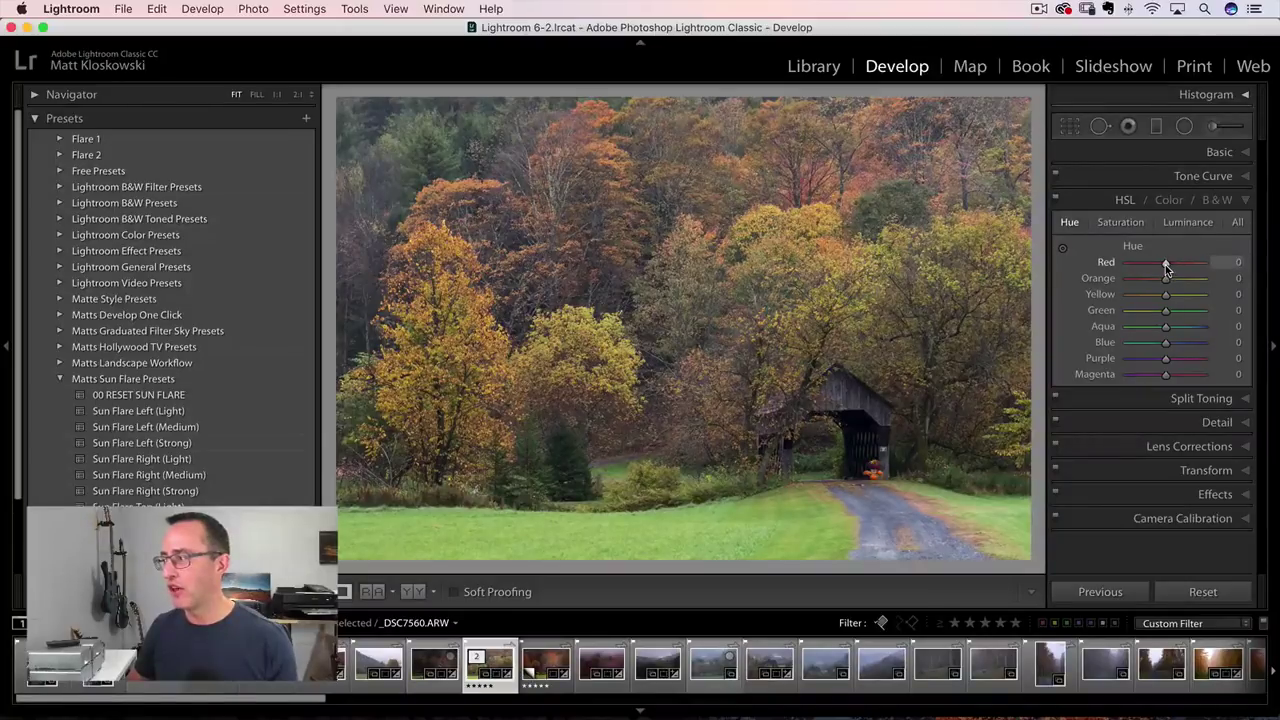
left_click_drag(1165, 266, 1133, 268)
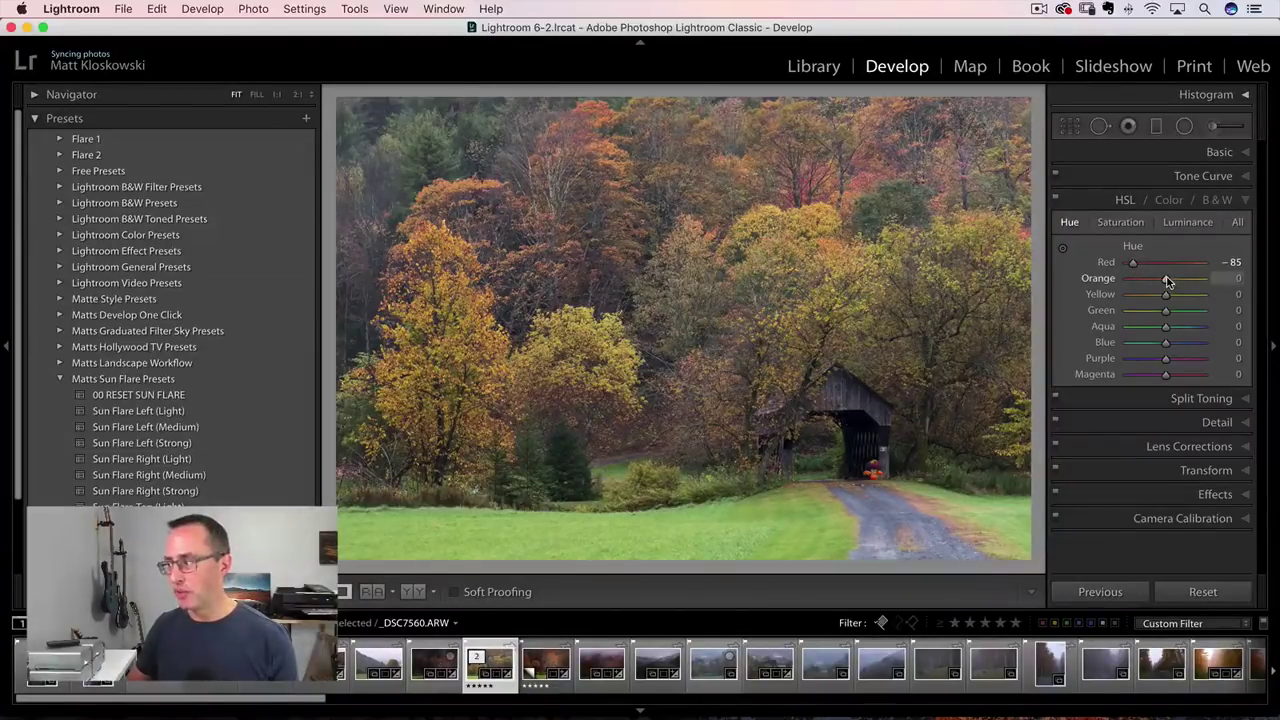
mouse_move(1165, 281)
left_mouse_down()
mouse_move(1120, 278)
mouse_move(1148, 296)
mouse_move(1160, 293)
mouse_move(1100, 289)
mouse_move(1160, 283)
mouse_move(1146, 282)
left_mouse_up()
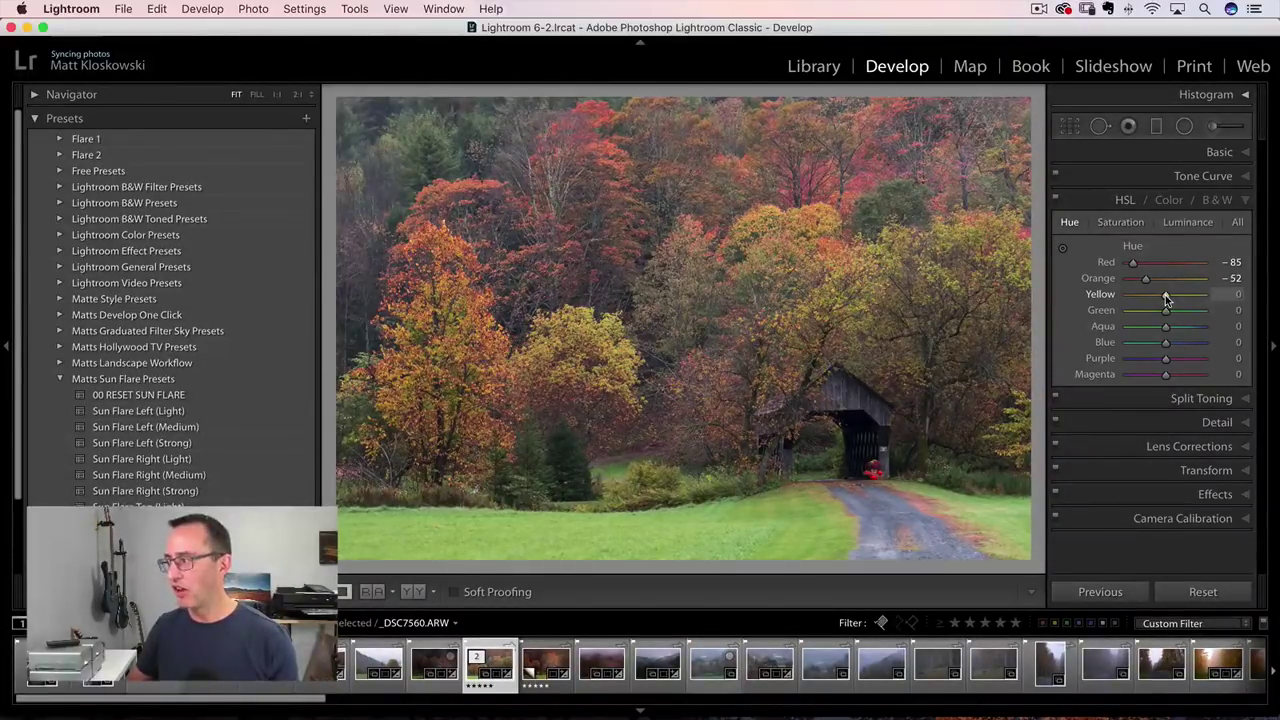
Set Yellow hue to -38 and Green hue to -8, after briefly trying -61
mouse_move(1165, 295)
left_mouse_down()
mouse_move(1110, 302)
mouse_move(1151, 297)
left_mouse_up()
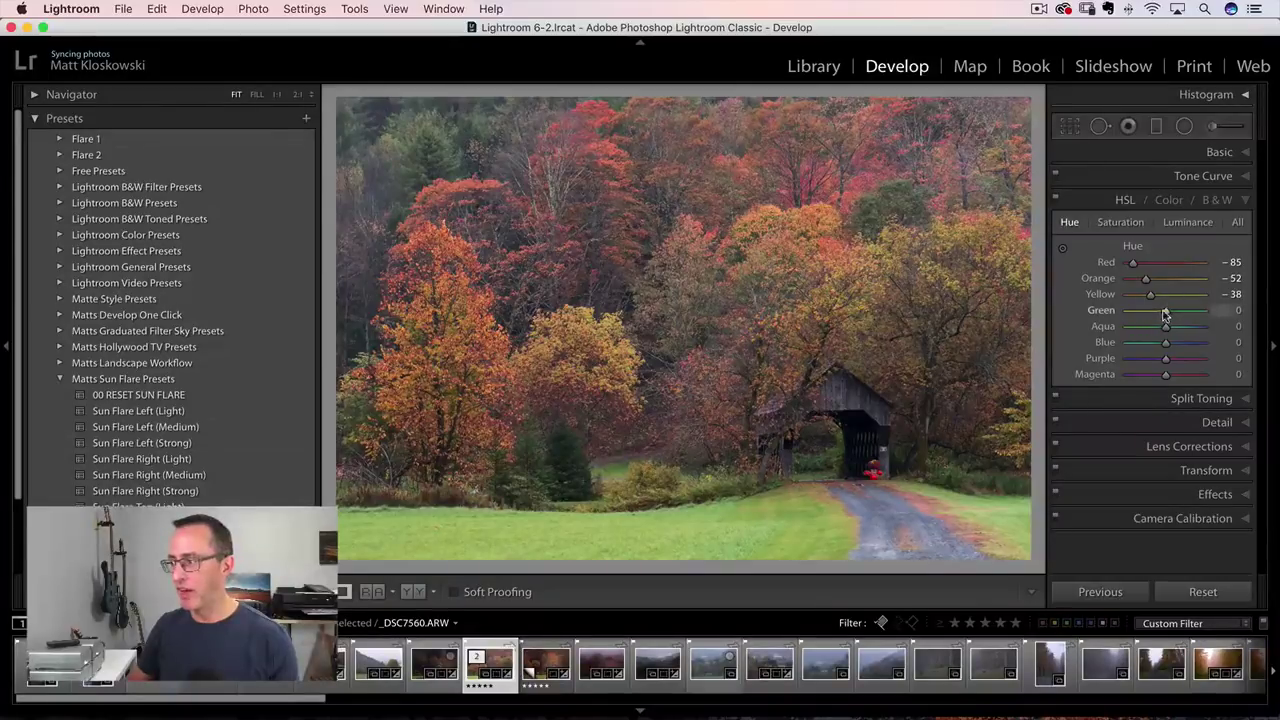
left_click_drag(1165, 316, 1138, 317)
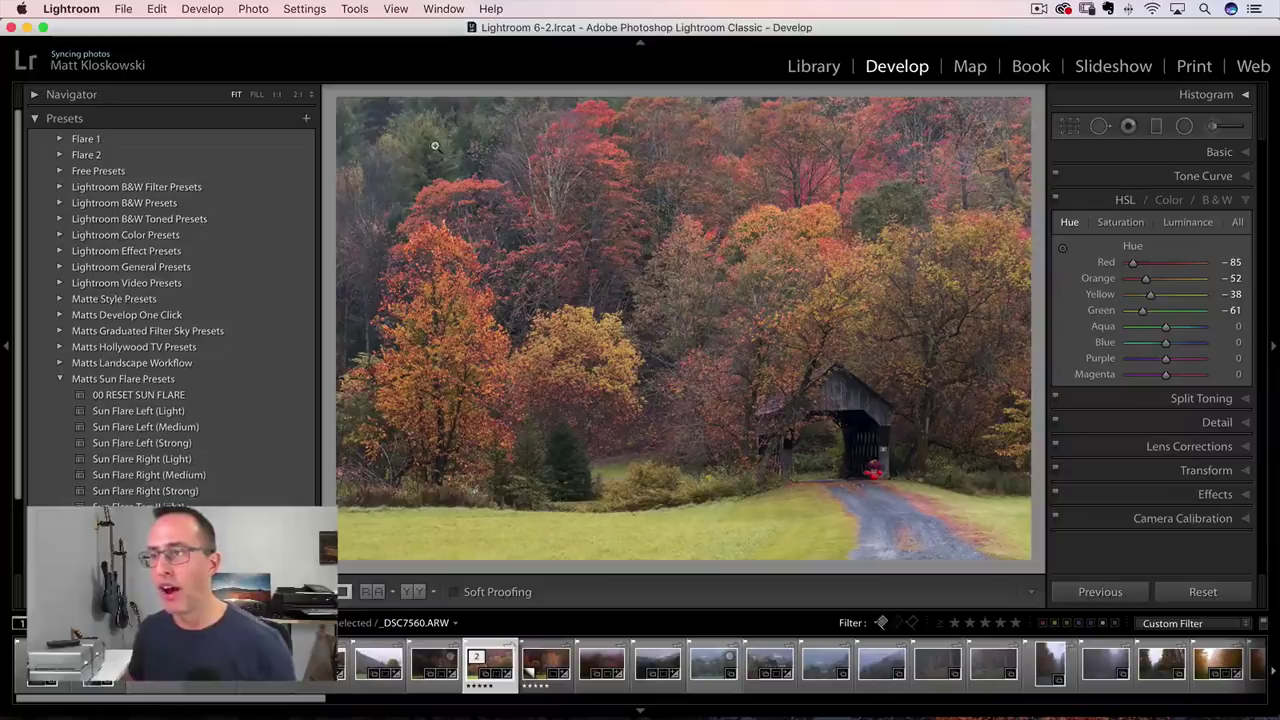
left_click_drag(1160, 314, 1163, 316)
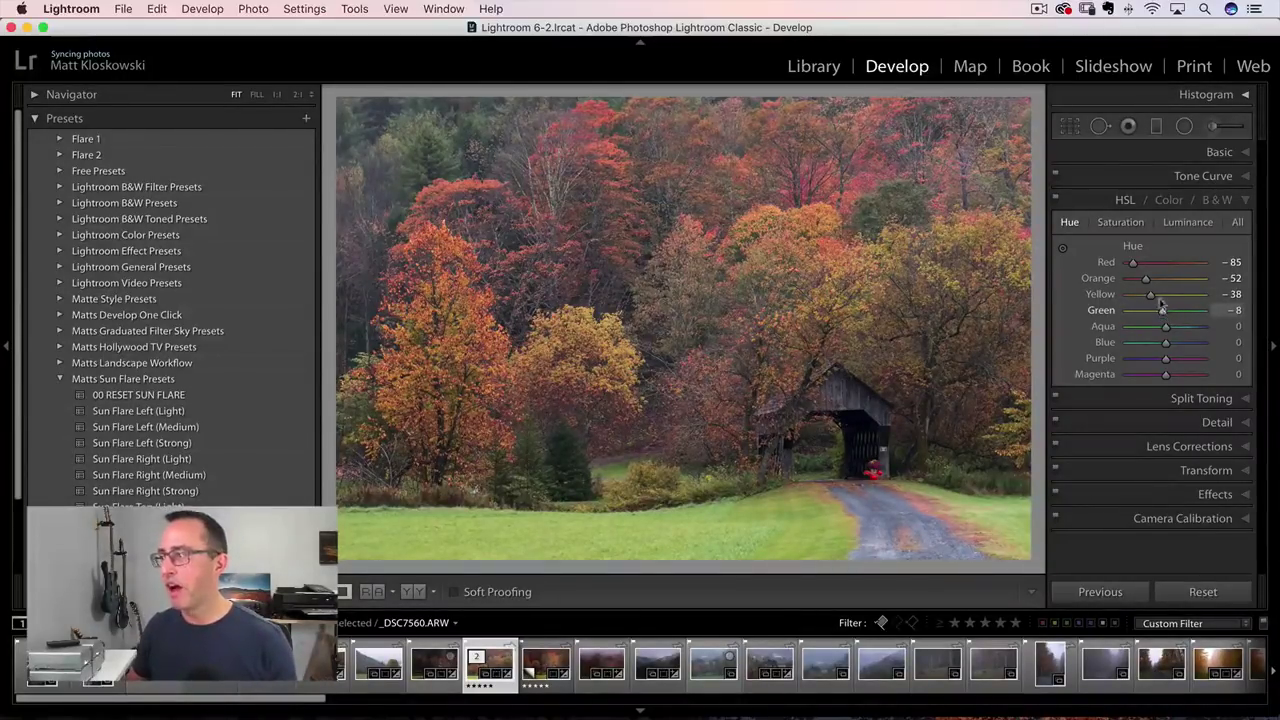
Set Orange luminance to -14 and Yellow luminance to -34, comparing with HSL toggled off
left_click(1179, 224)
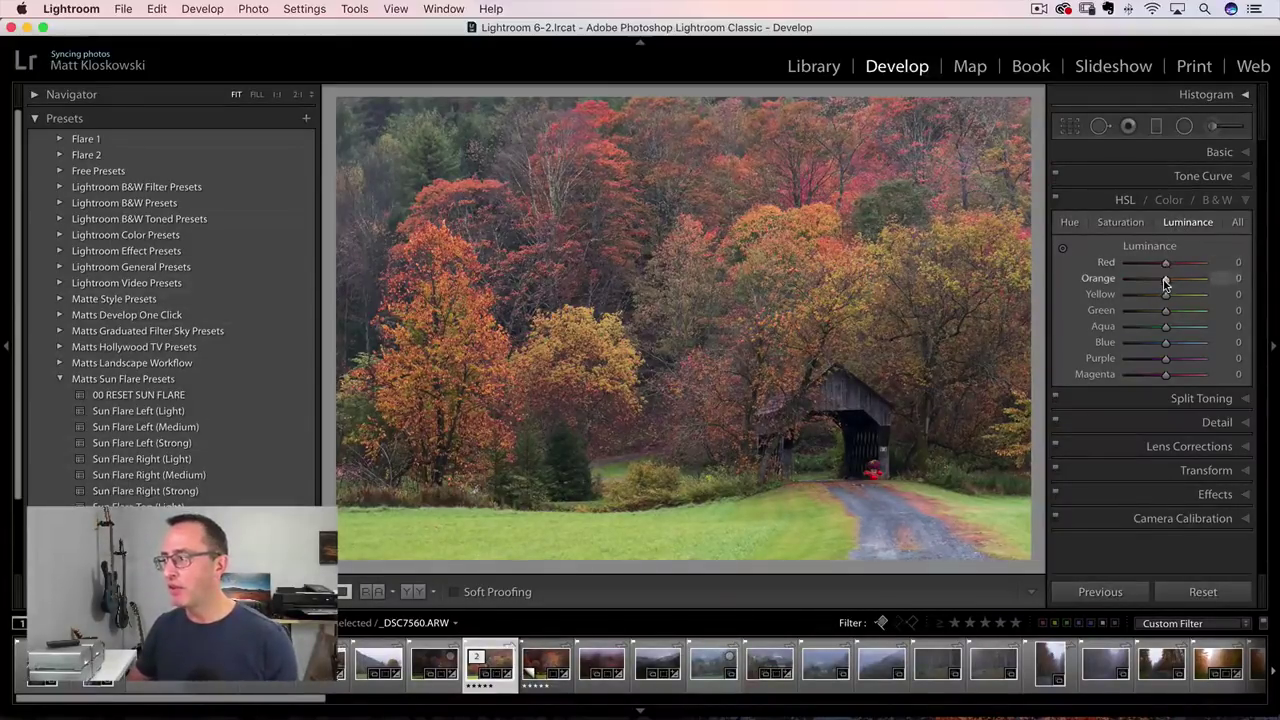
mouse_move(1162, 283)
left_mouse_down()
mouse_move(1150, 280)
mouse_move(1181, 278)
mouse_move(1158, 279)
mouse_move(1150, 299)
left_mouse_up()
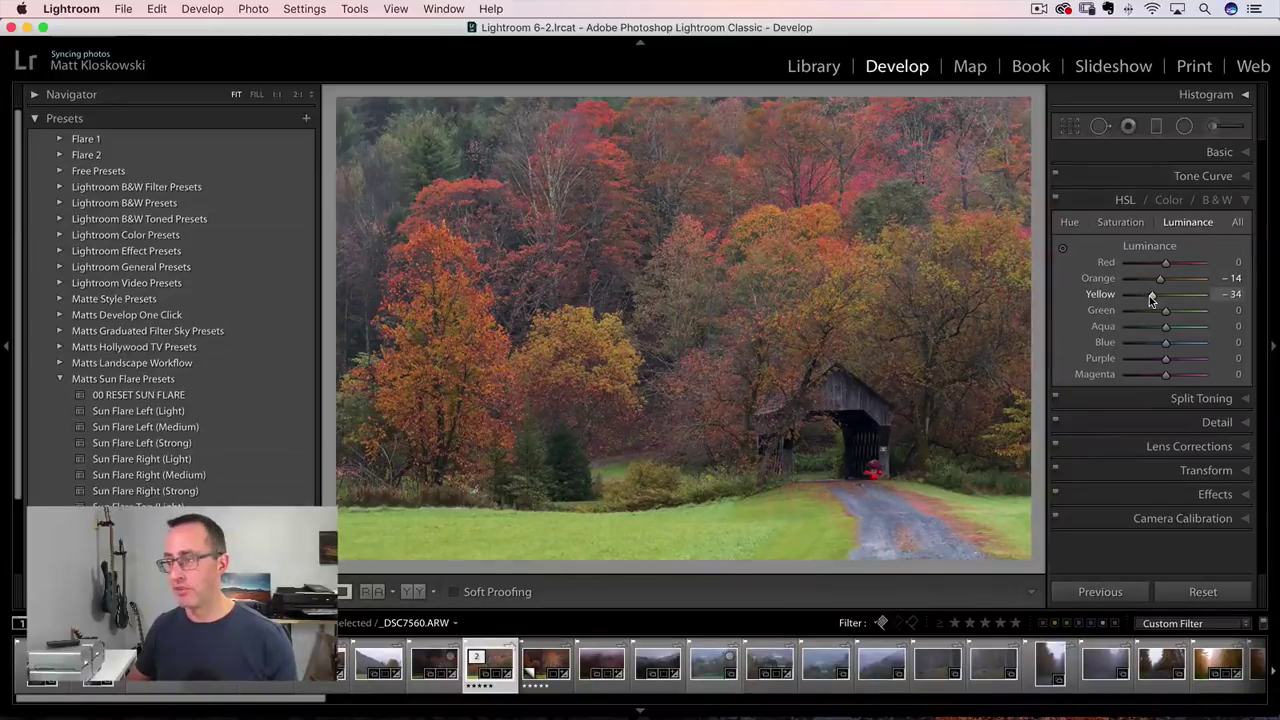
left_click(1055, 199)
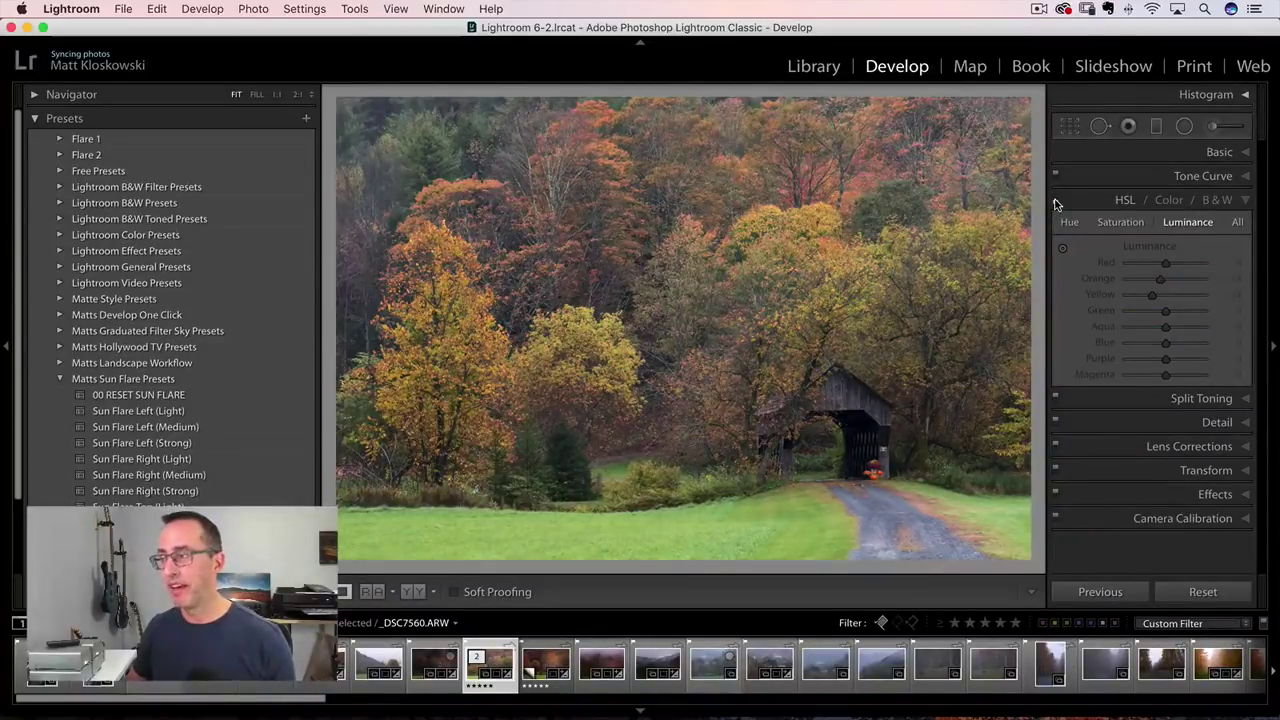
left_click(1055, 201)
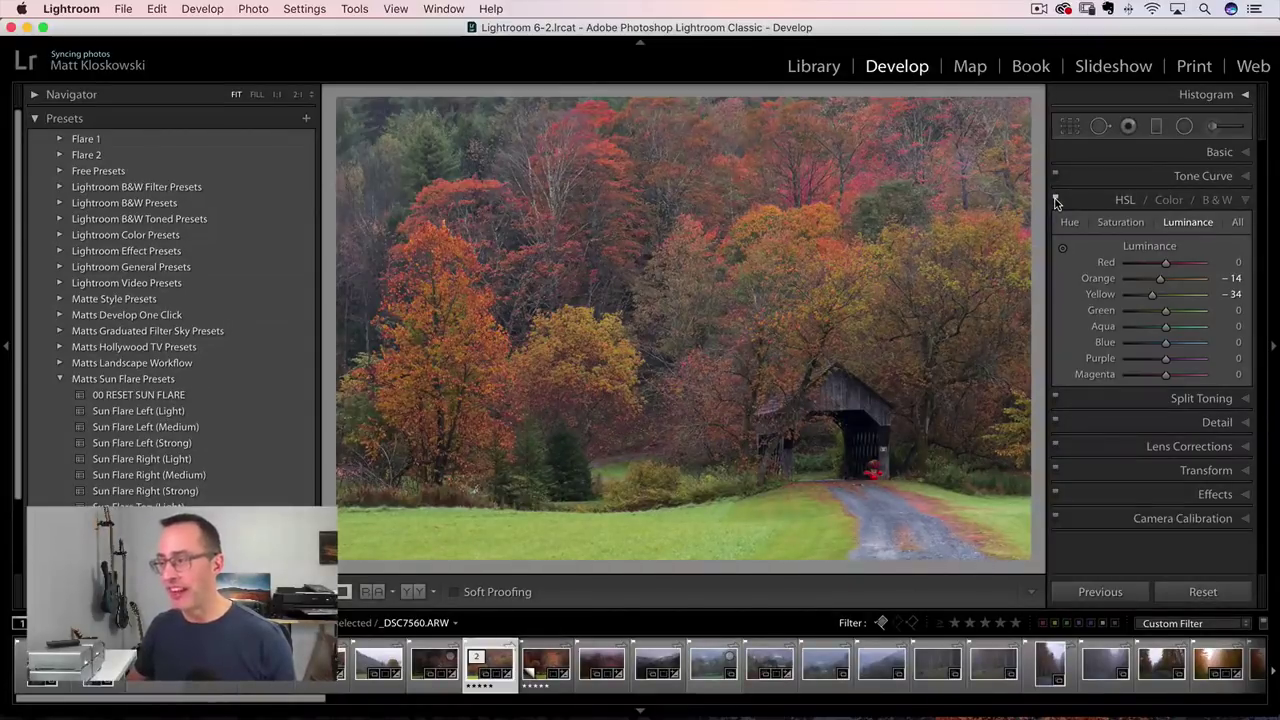
left_click(1055, 201)
left_click(1055, 201)
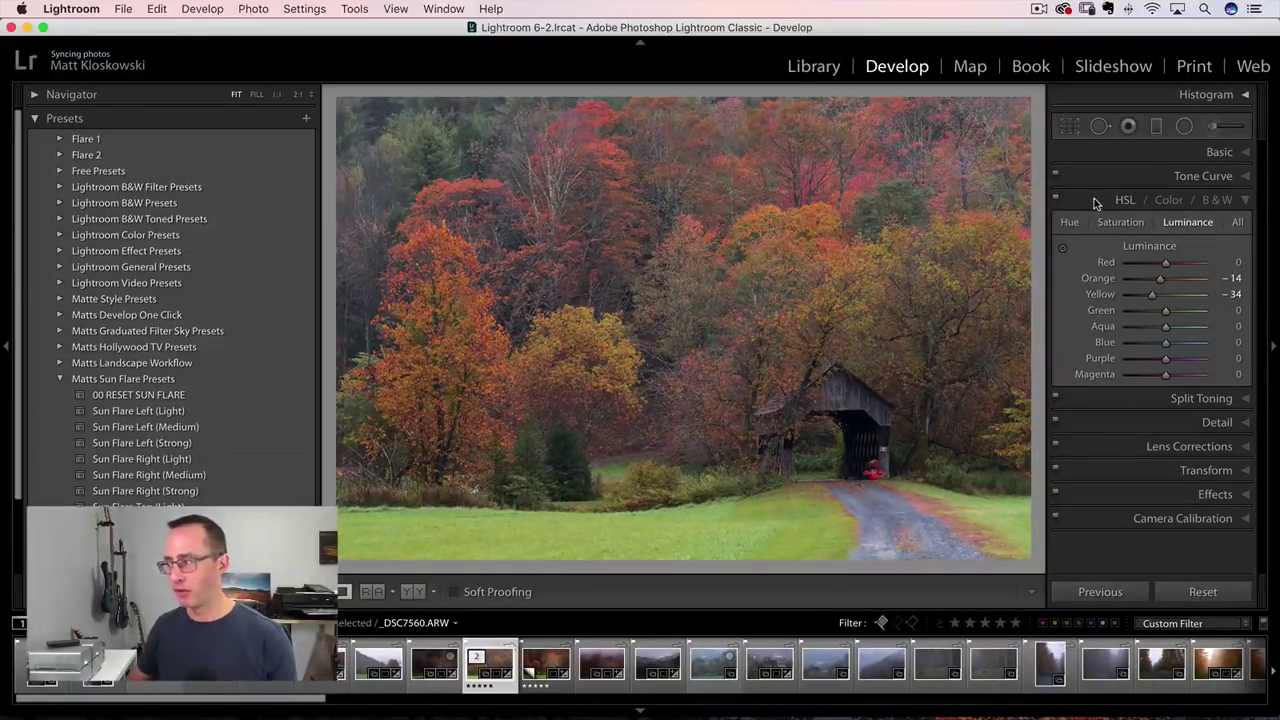
left_click(1245, 203)
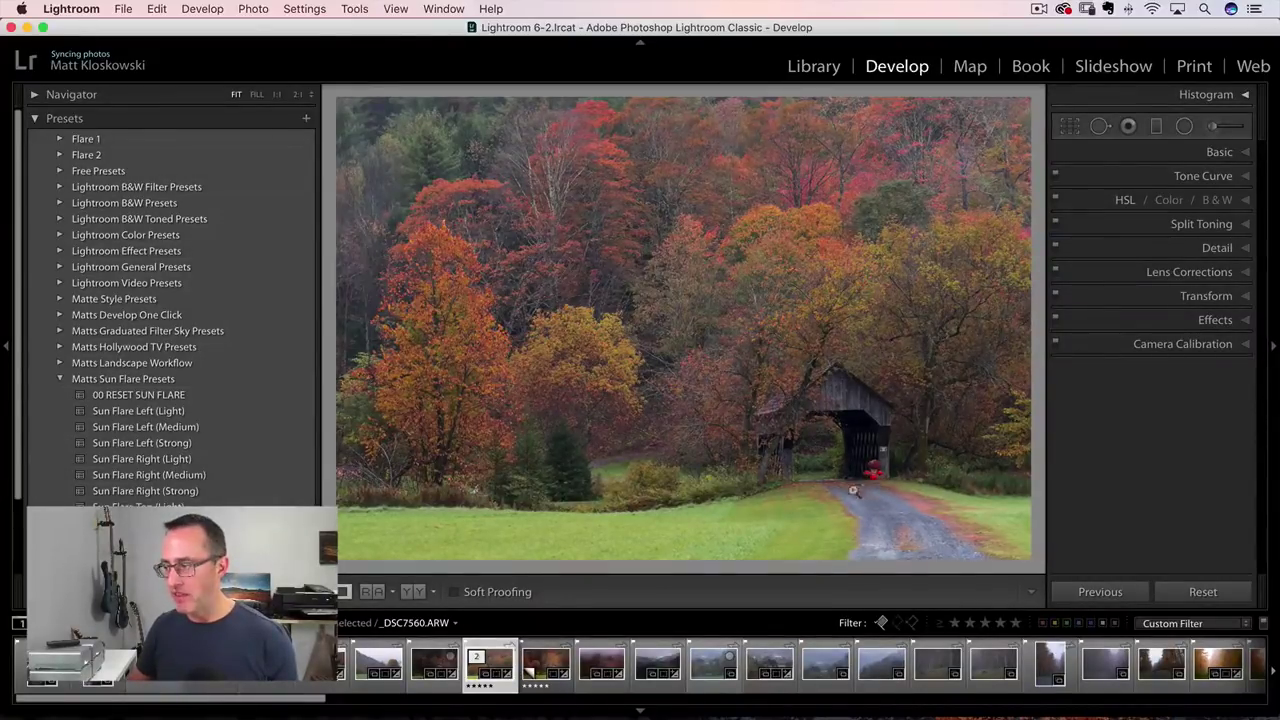
At 1:1 on the bridge, paint a Saturation -28 brush over the red flowers and pot
left_click(880, 479)
left_click_drag(860, 442, 717, 338)
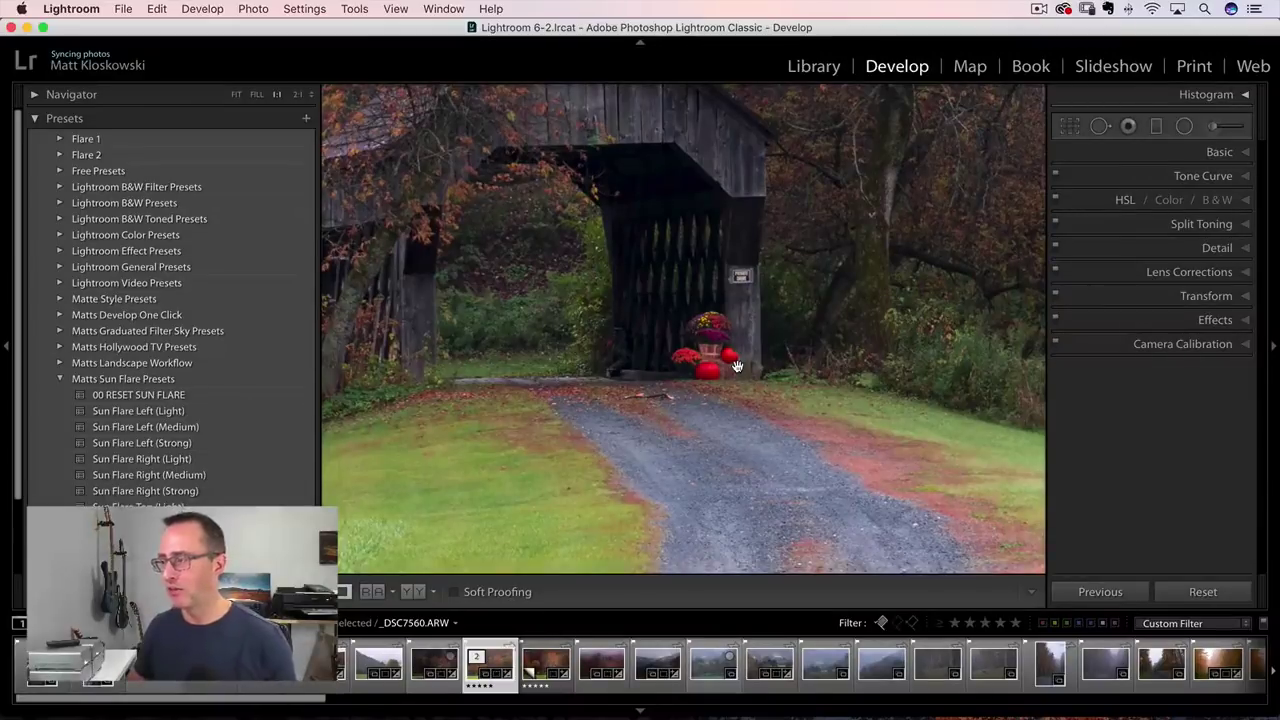
left_click(1216, 127)
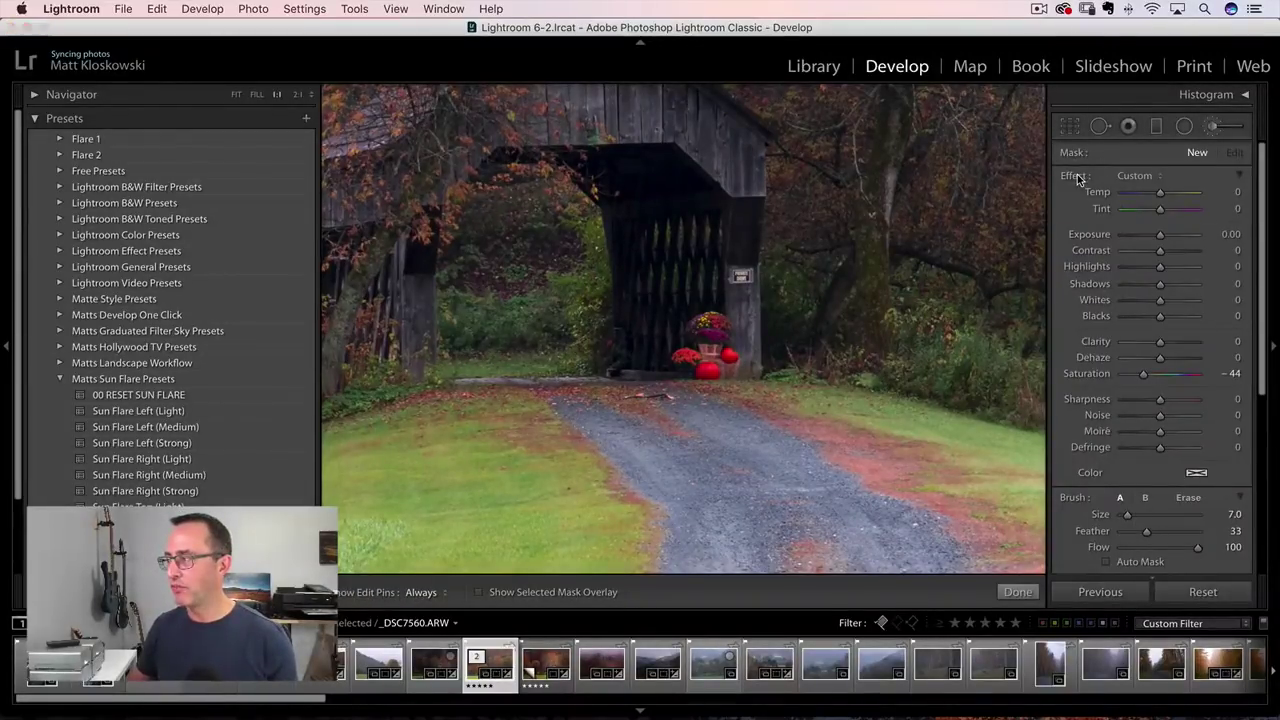
double_click(1078, 176)
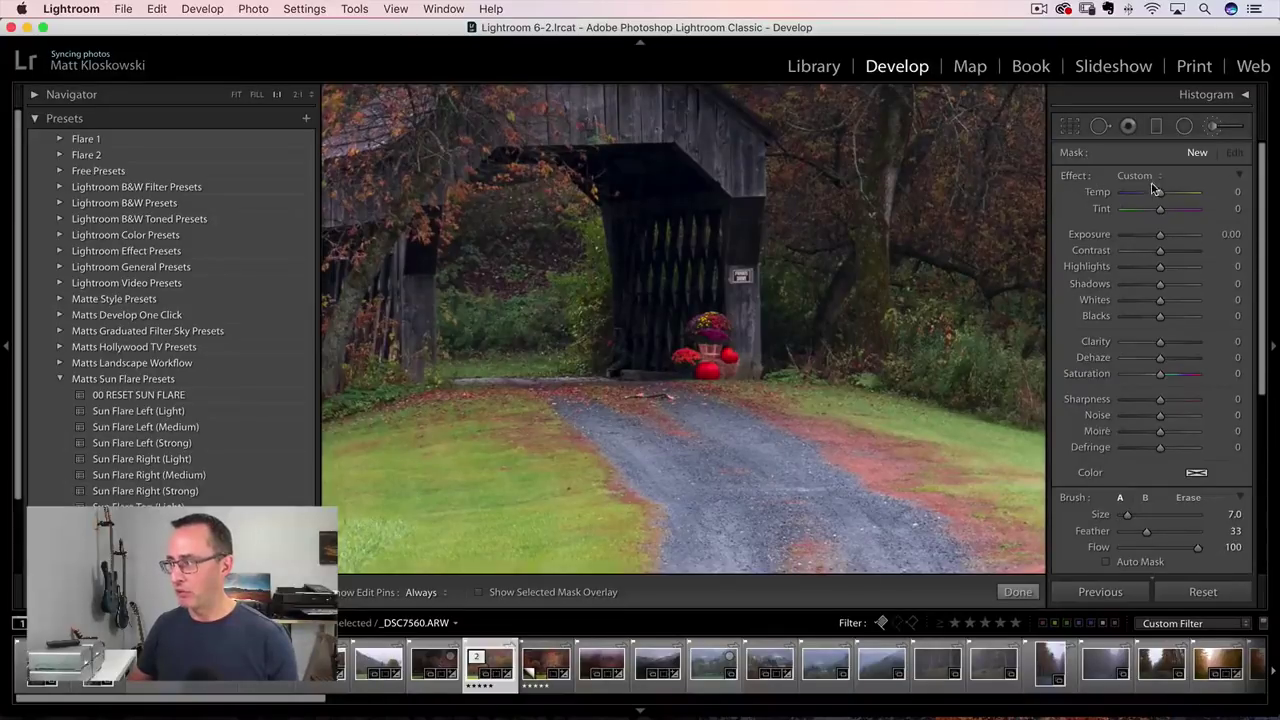
left_click_drag(1160, 374, 1149, 376)
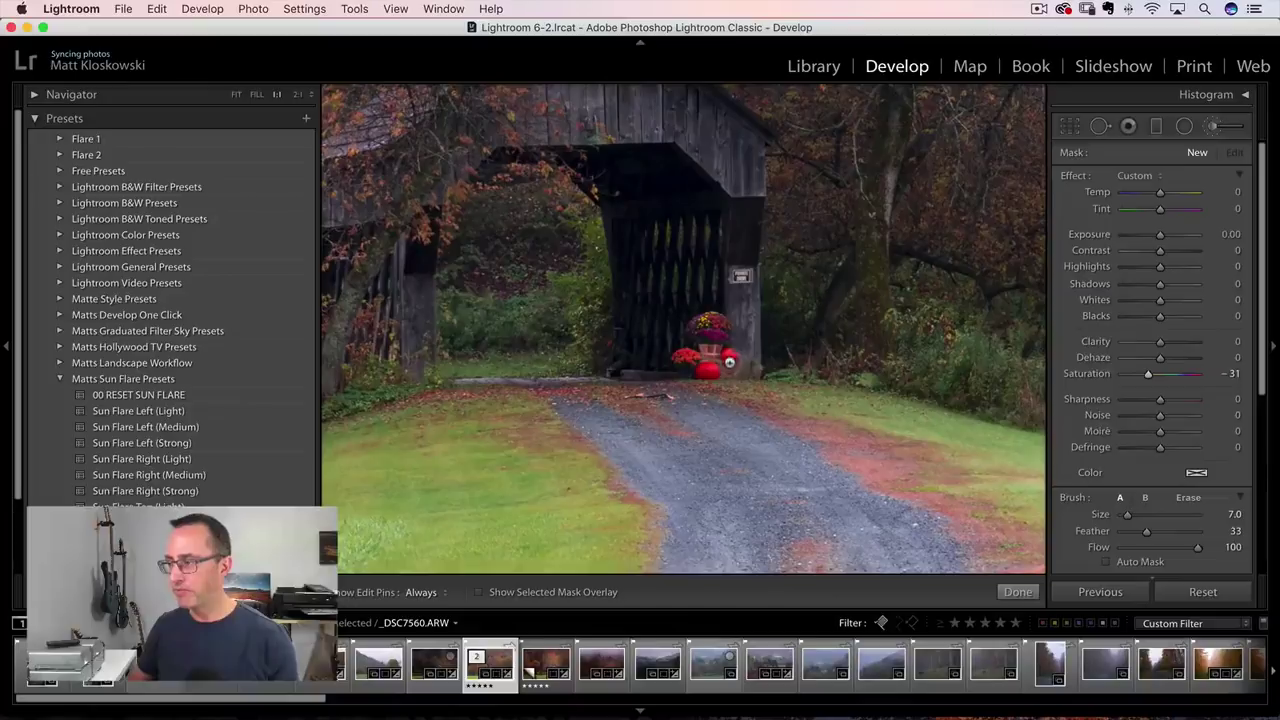
key("h")
mouse_move(724, 364)
left_mouse_down()
mouse_move(700, 372)
mouse_move(688, 358)
mouse_move(710, 326)
mouse_move(726, 364)
mouse_move(730, 352)
mouse_move(698, 370)
mouse_move(688, 358)
mouse_move(687, 373)
mouse_move(685, 355)
mouse_move(704, 377)
left_mouse_up()
left_click_drag(1148, 373, 1149, 378)
left_click(1019, 592)
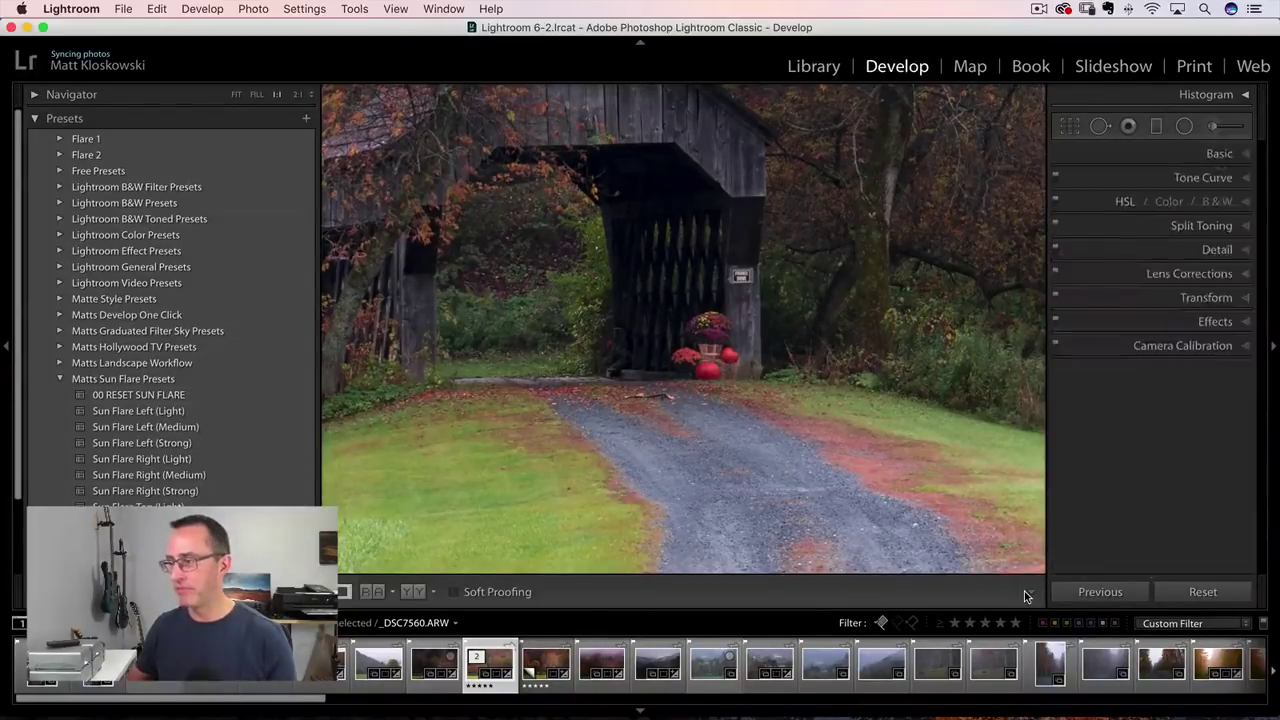
Fit the photo and tighten the crop from the top-left corner, keeping the -0.95° angle
key("Tab")
key("z")
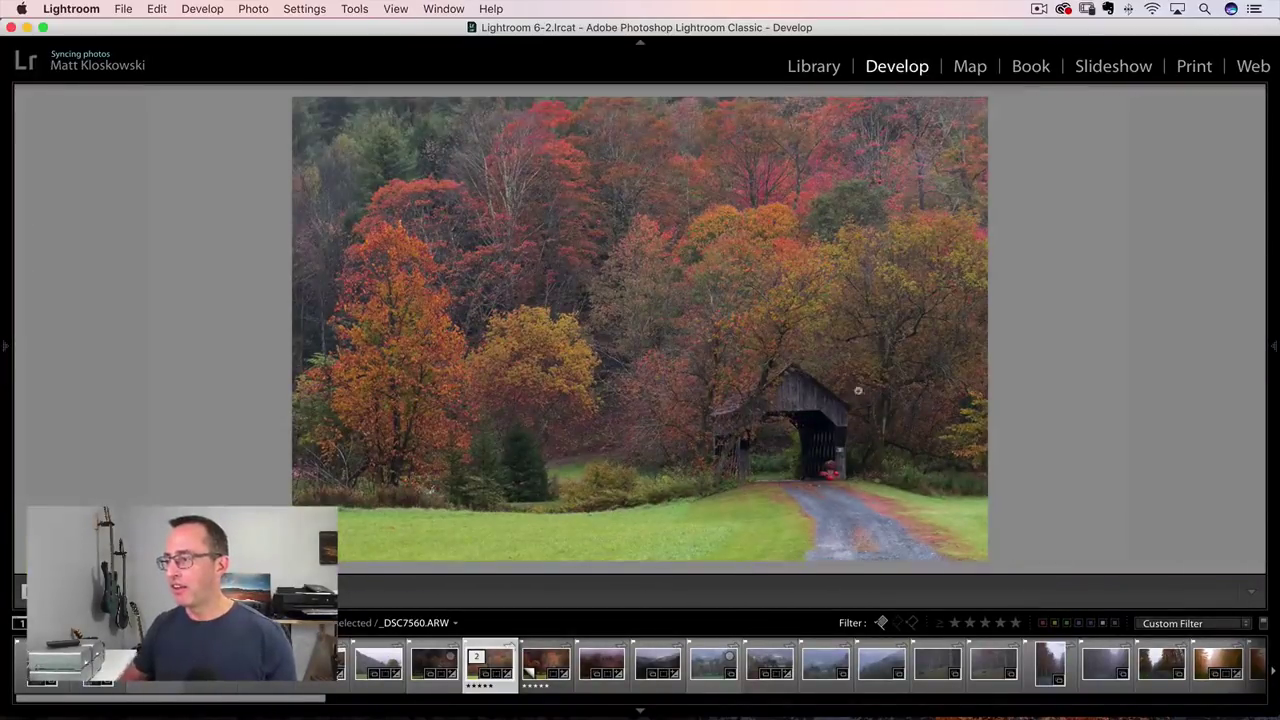
left_click(1273, 350)
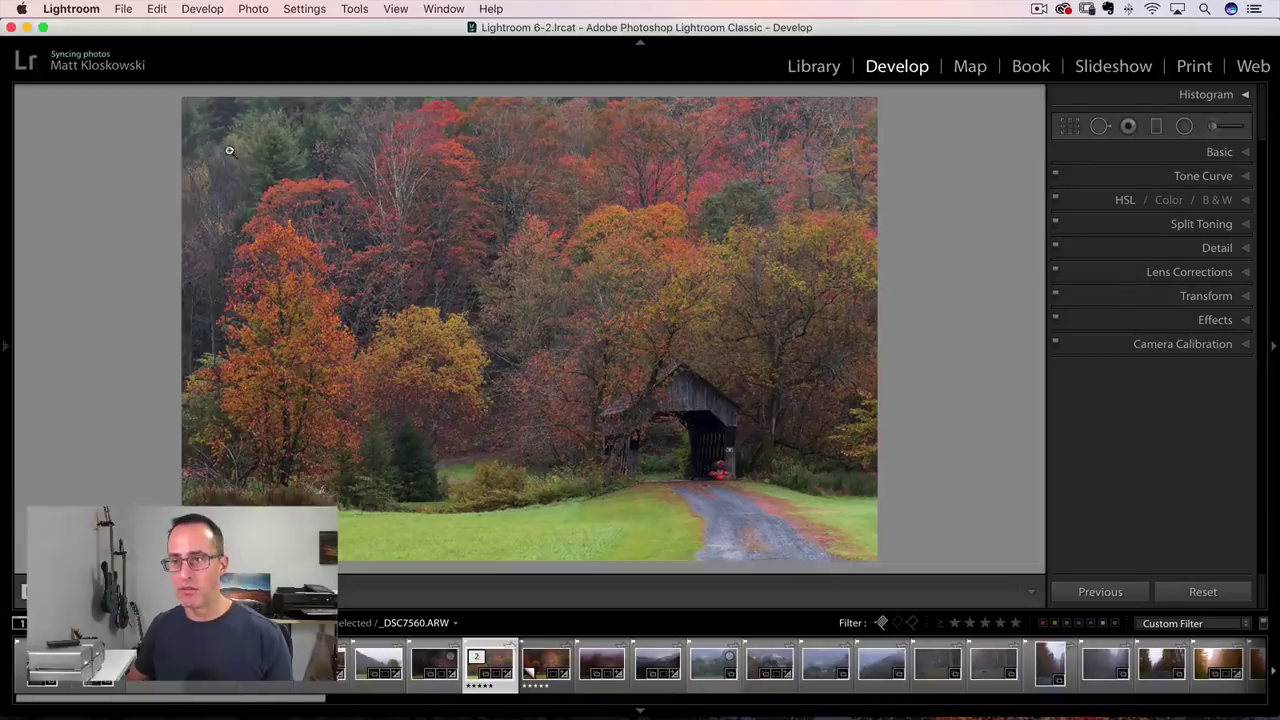
key("r")
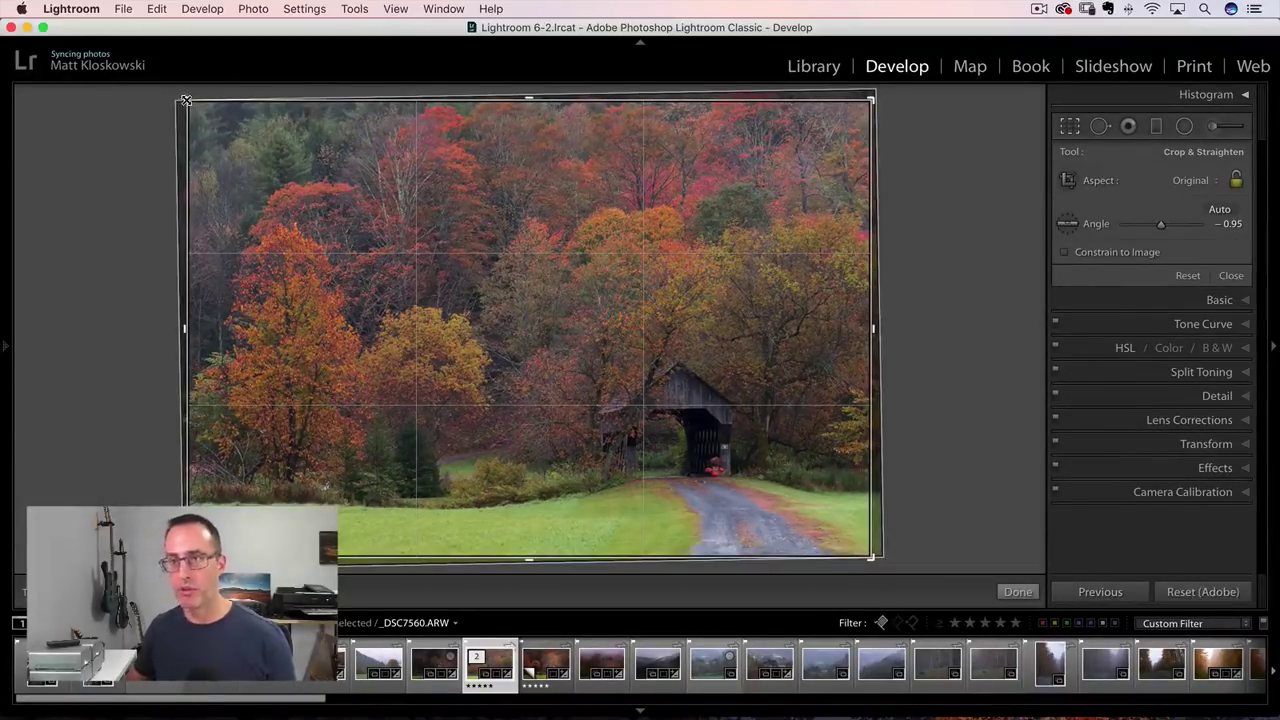
left_click_drag(186, 102, 220, 124)
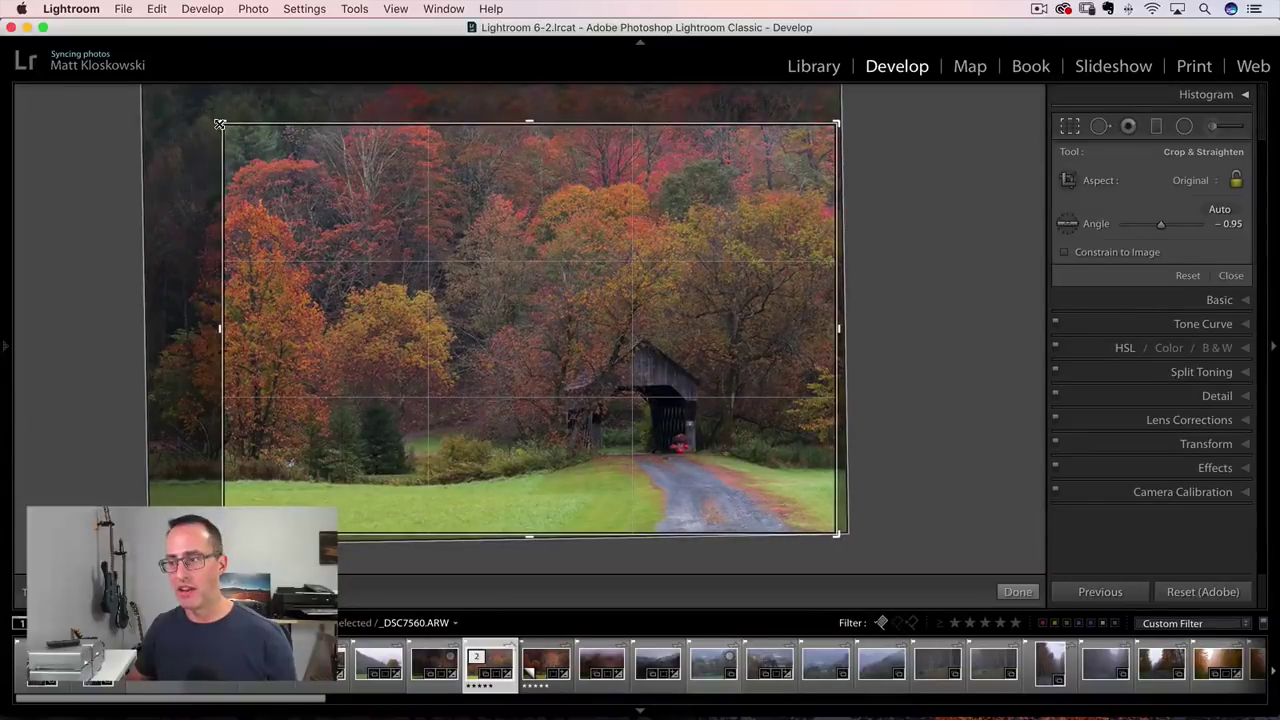
key("Return")
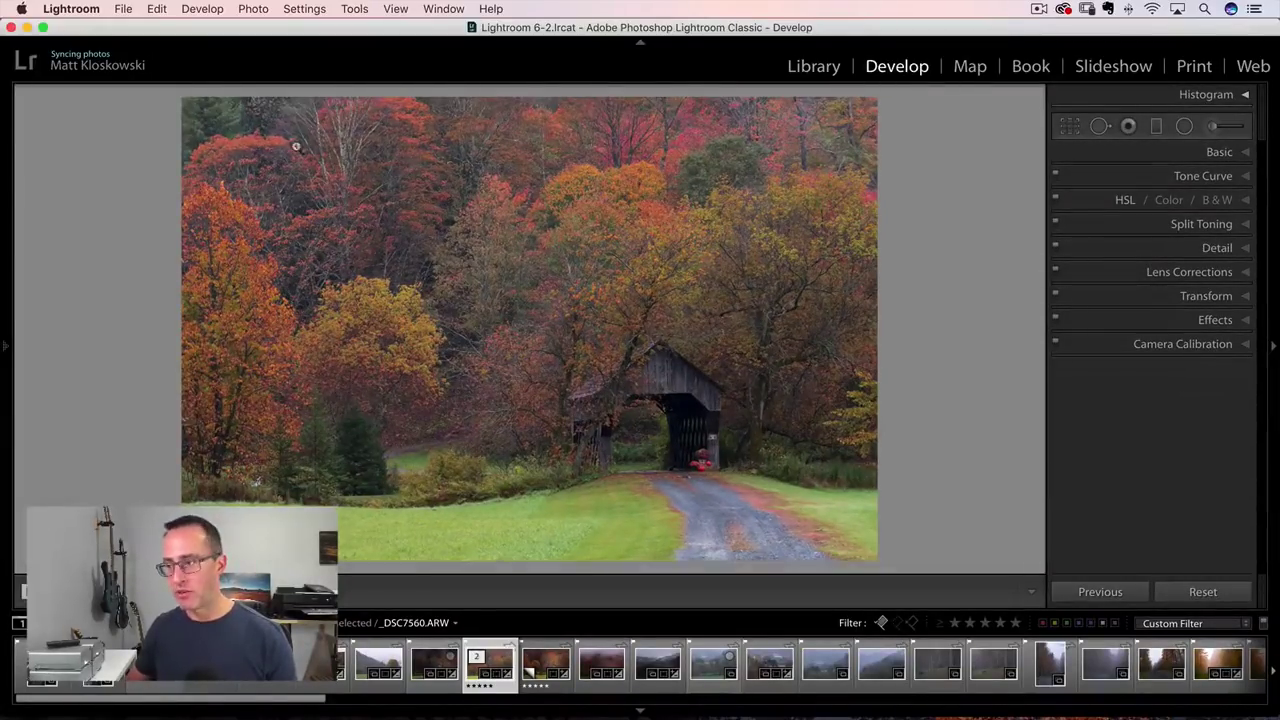
In Effects, try a post-crop vignette, then reset its Amount to 0
left_click(1222, 320)
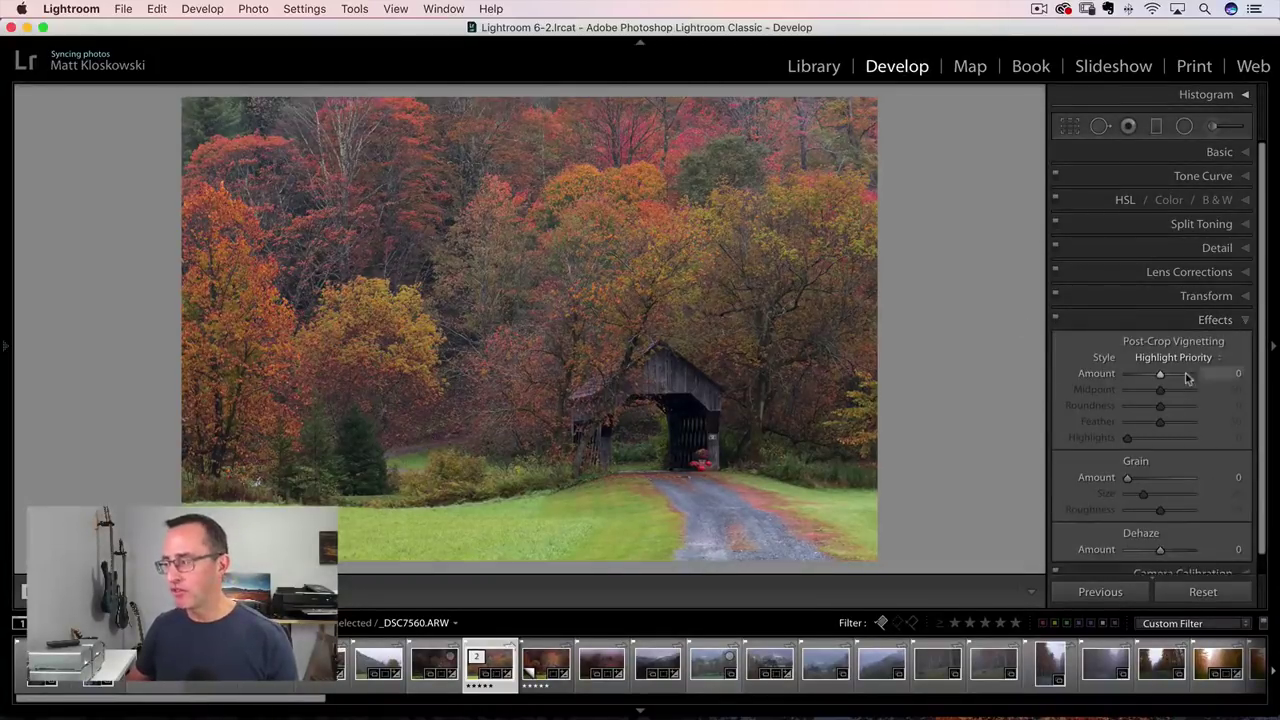
left_click_drag(1150, 370, 1143, 369)
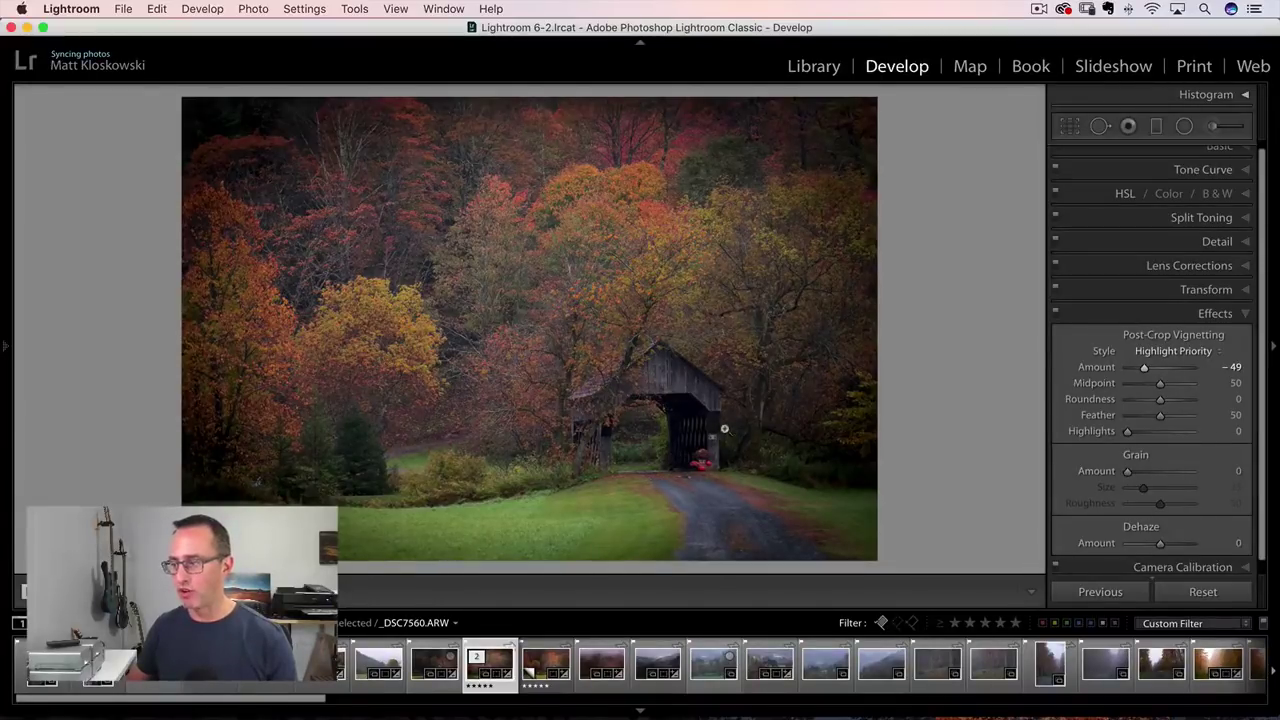
double_click(1101, 369)
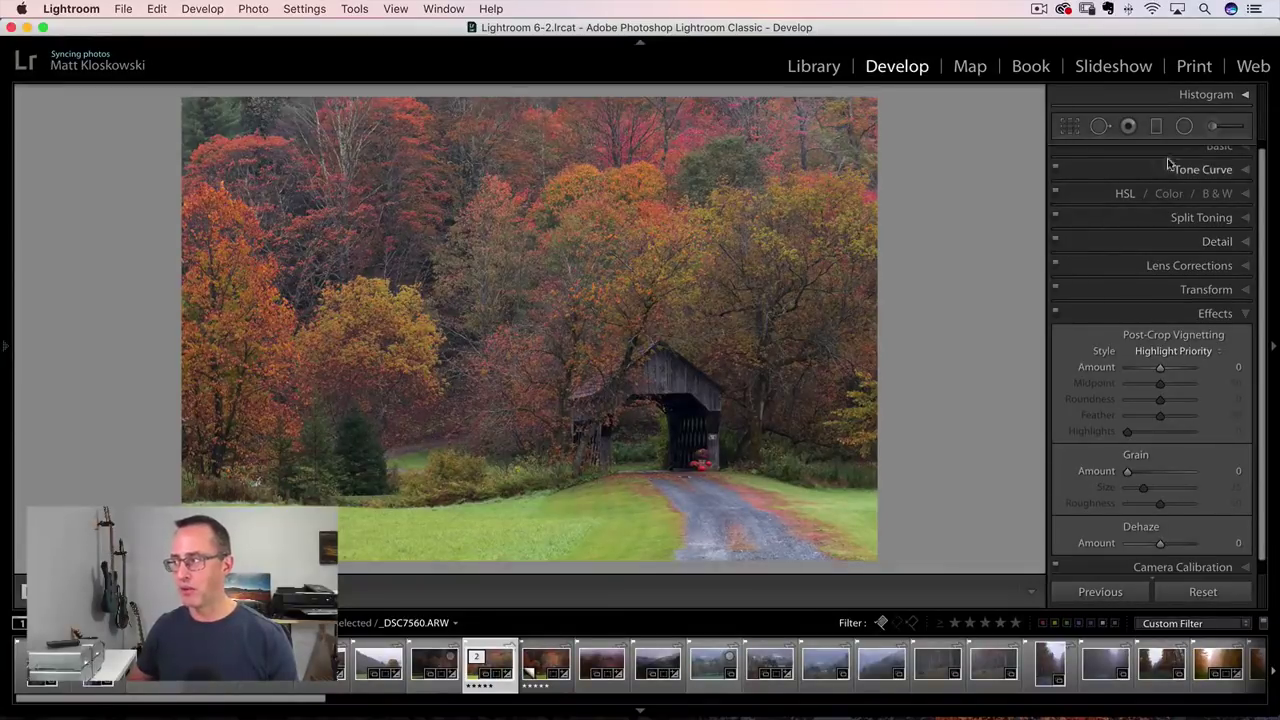
Draw a -1.49 exposure radial filter over the covered bridge and check Invert
left_click(1184, 128)
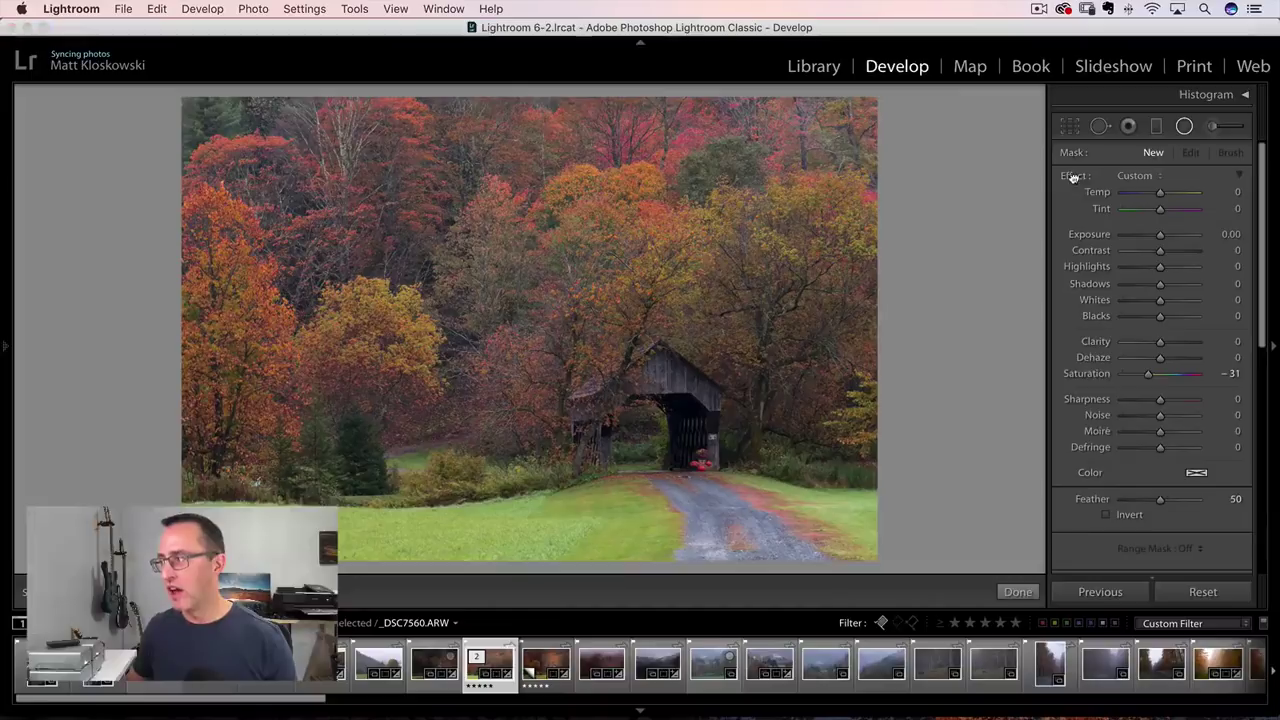
double_click(1074, 176)
left_click_drag(1159, 238, 1146, 238)
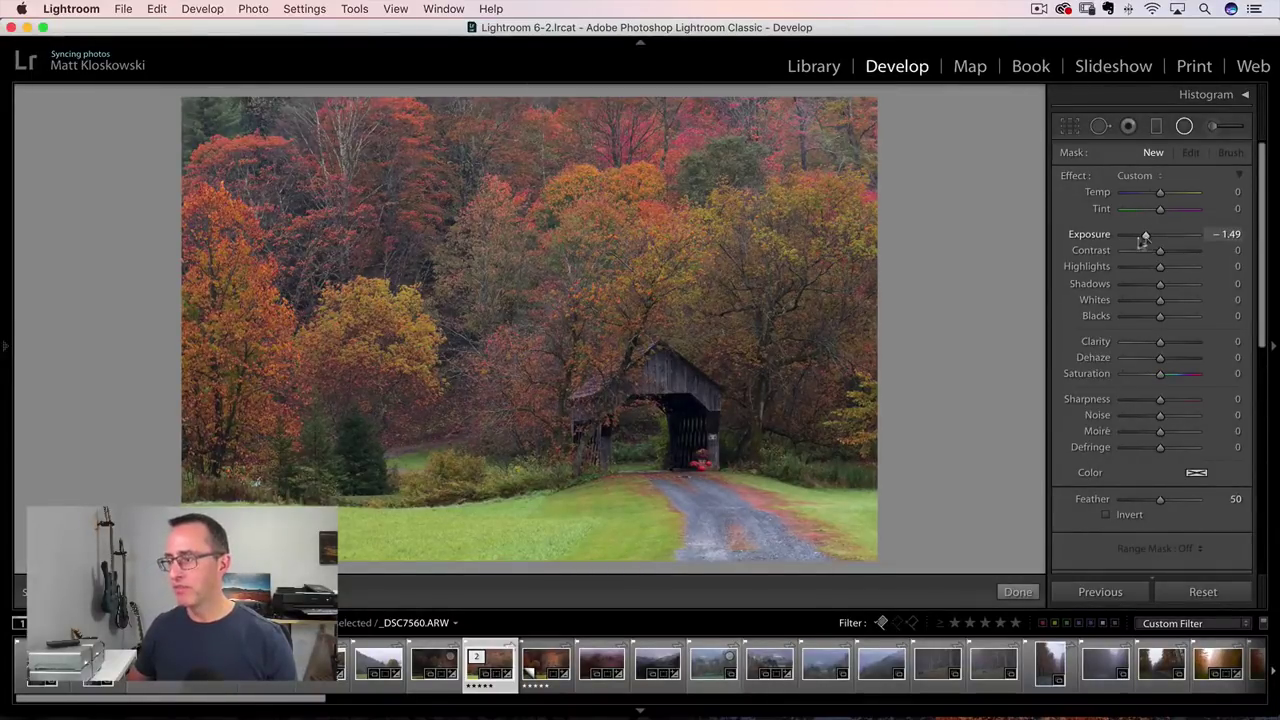
left_click_drag(634, 421, 838, 628)
left_click_drag(639, 420, 643, 334)
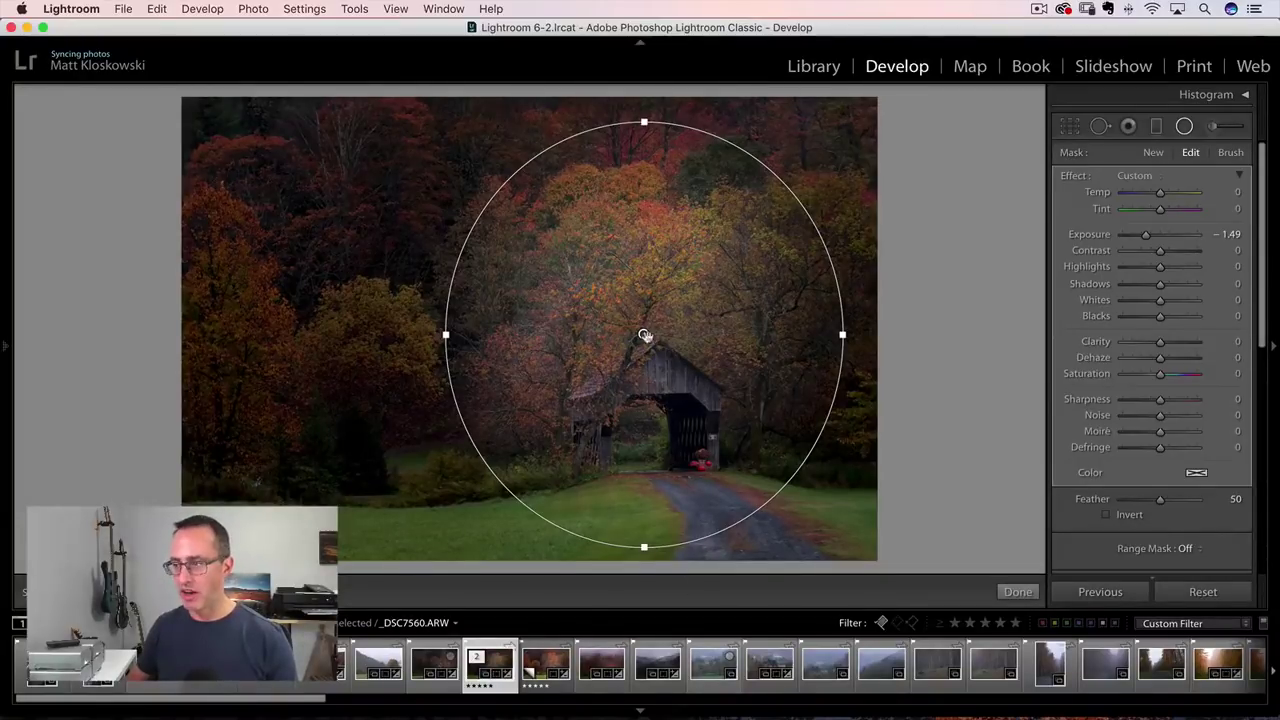
left_click_drag(644, 335, 644, 343)
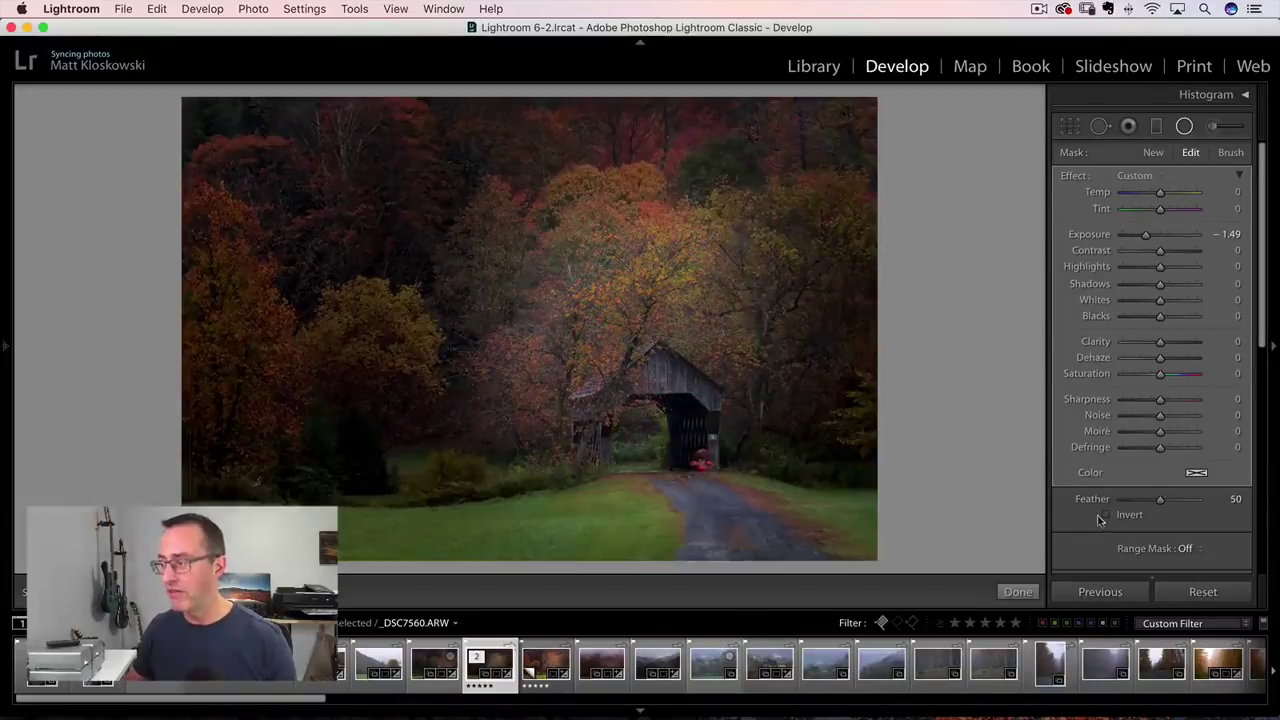
left_click(1107, 515)
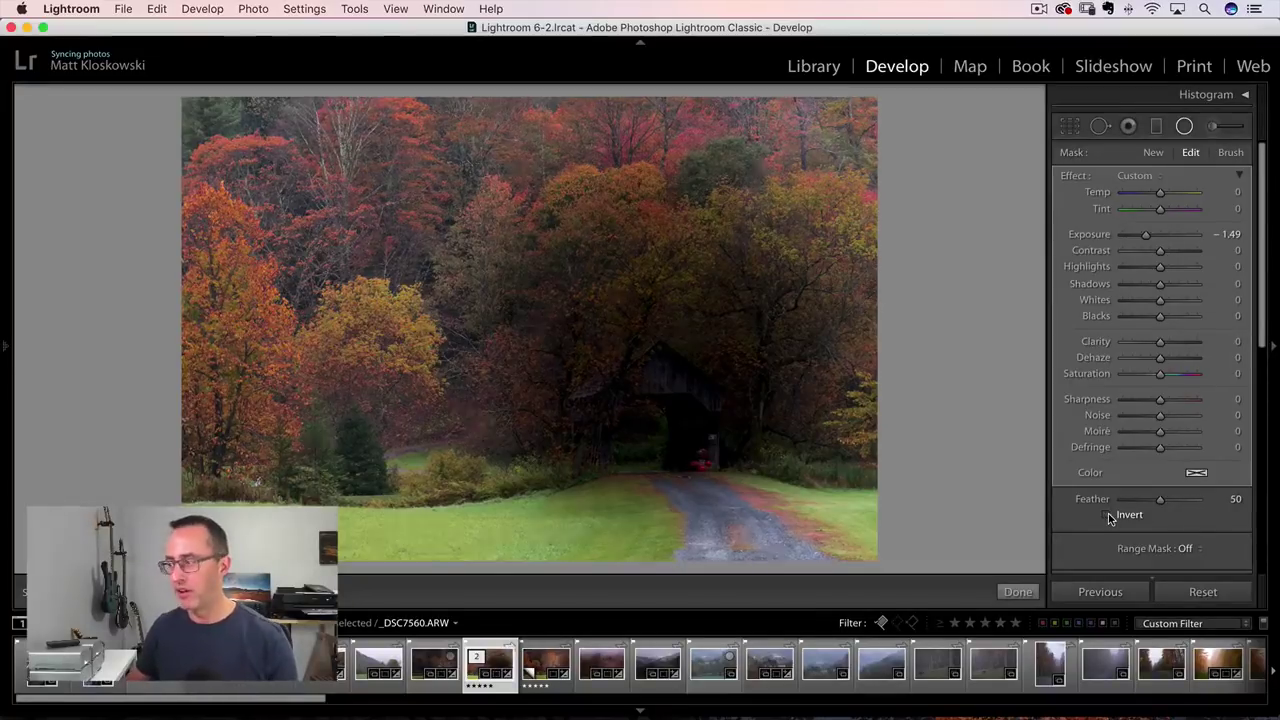
Uncheck Invert, then move, stretch and rotate the radial ellipse closer around the bridge
left_click(1107, 515)
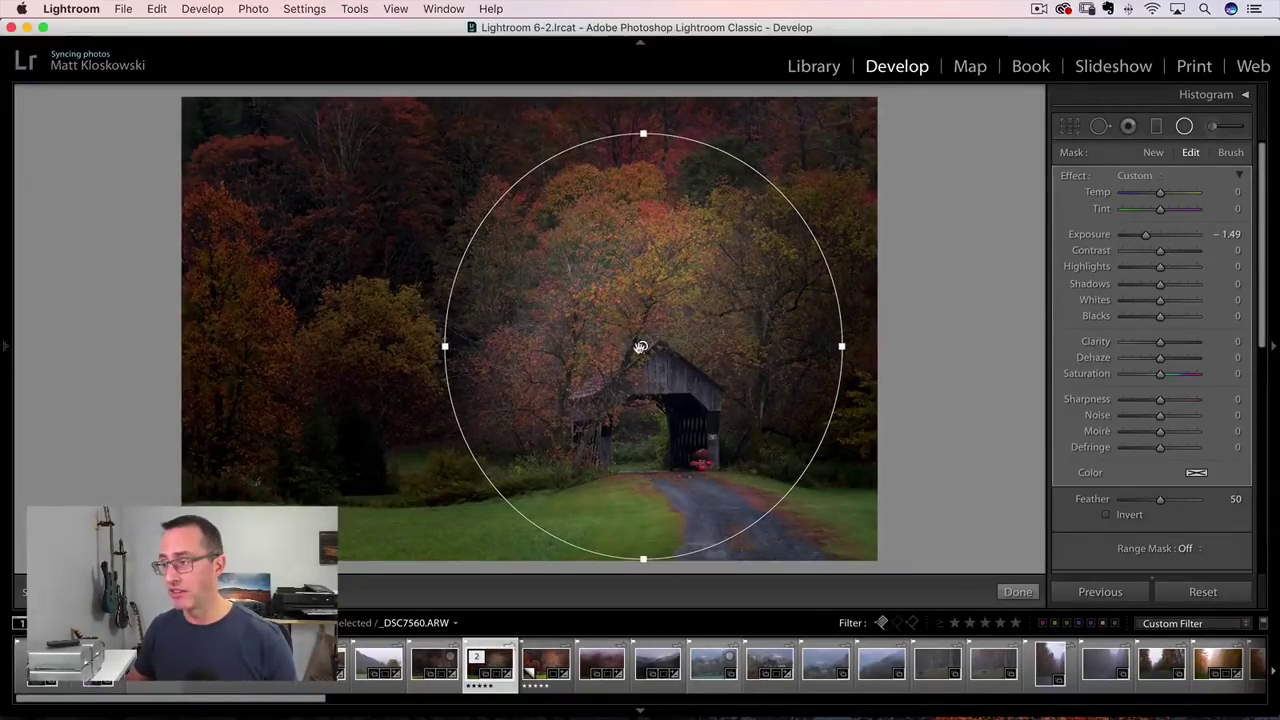
left_click_drag(643, 344, 674, 400)
left_click_drag(676, 191, 674, 149)
left_click_drag(476, 401, 472, 493)
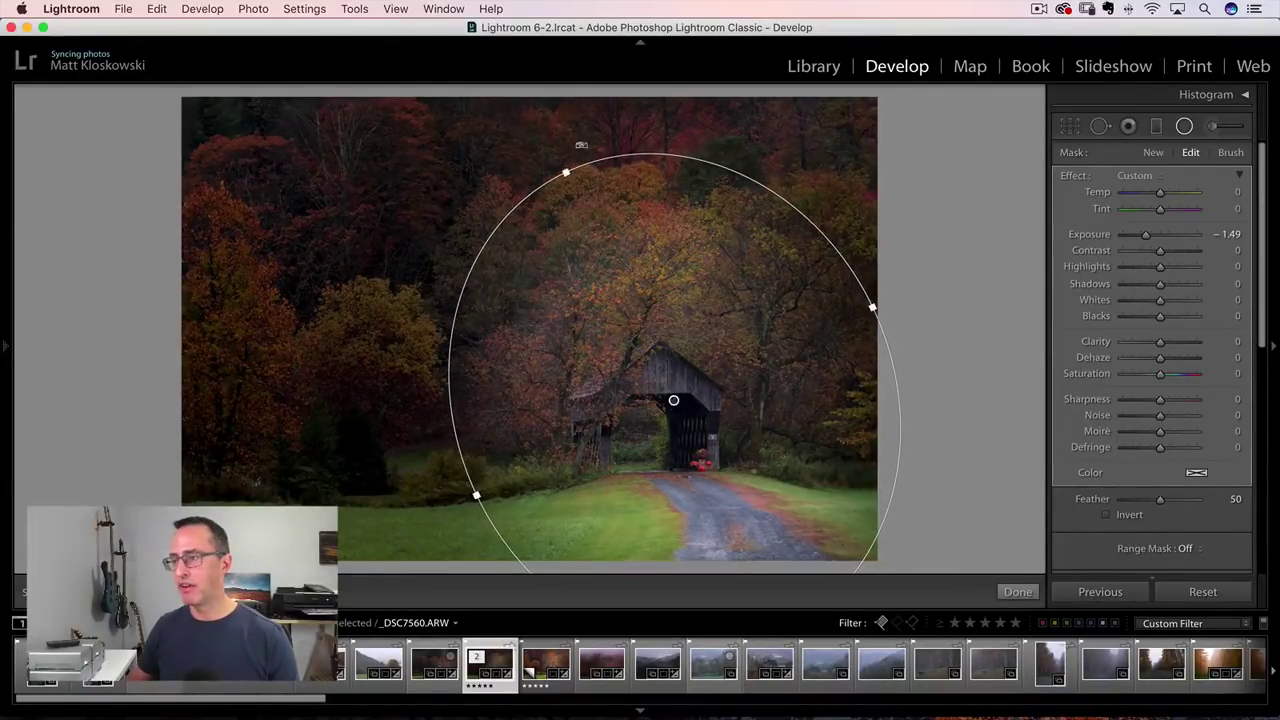
left_click_drag(577, 155, 577, 230)
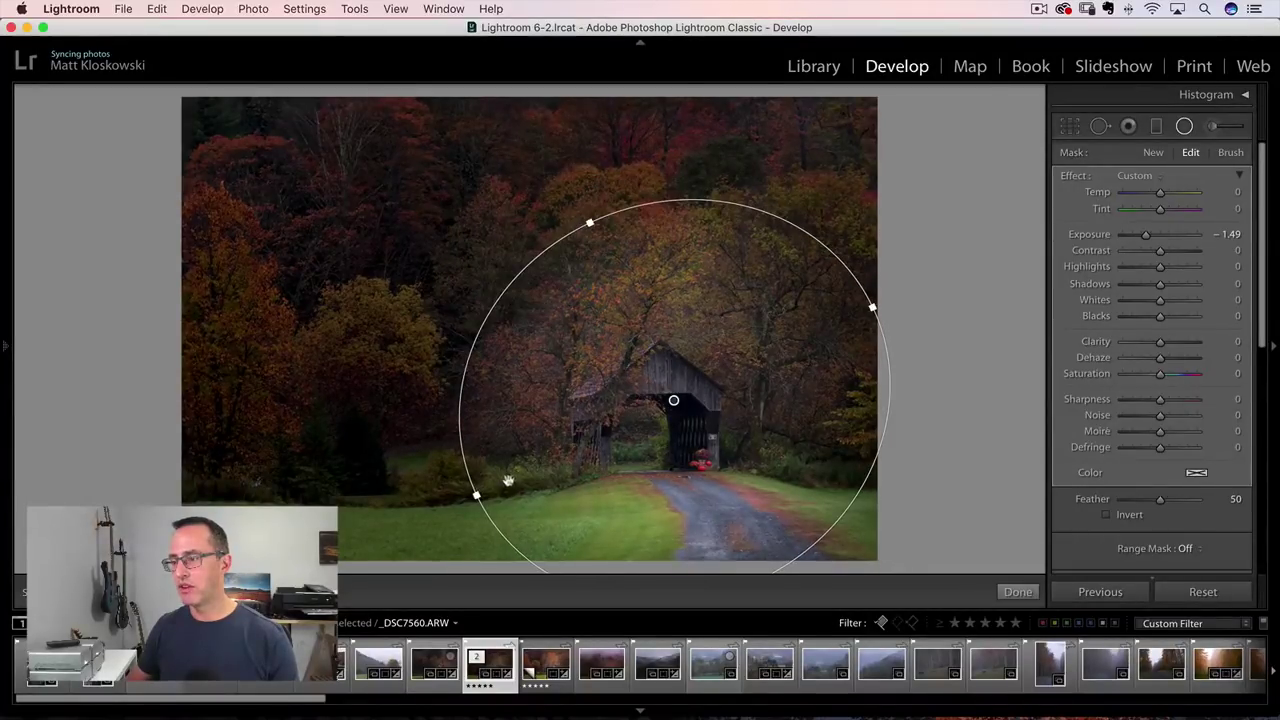
left_click_drag(473, 494, 514, 476)
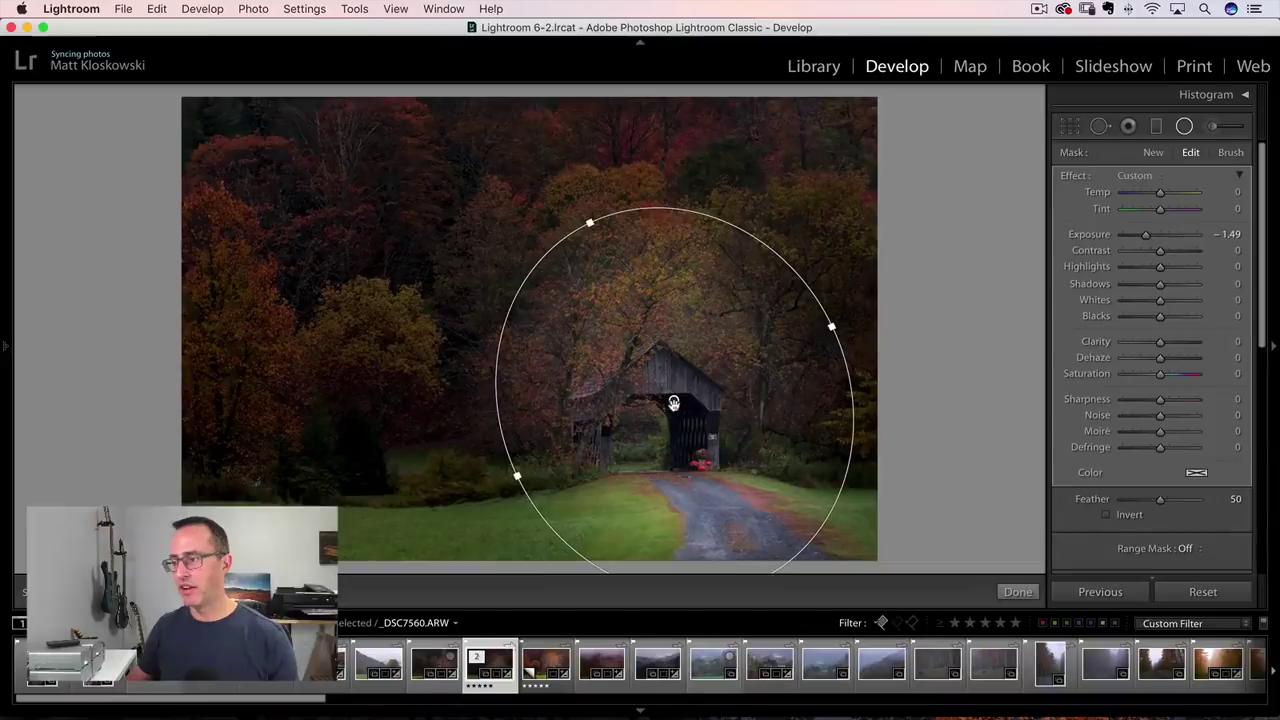
mouse_move(674, 402)
left_mouse_down()
mouse_move(658, 421)
mouse_move(667, 389)
left_mouse_up()
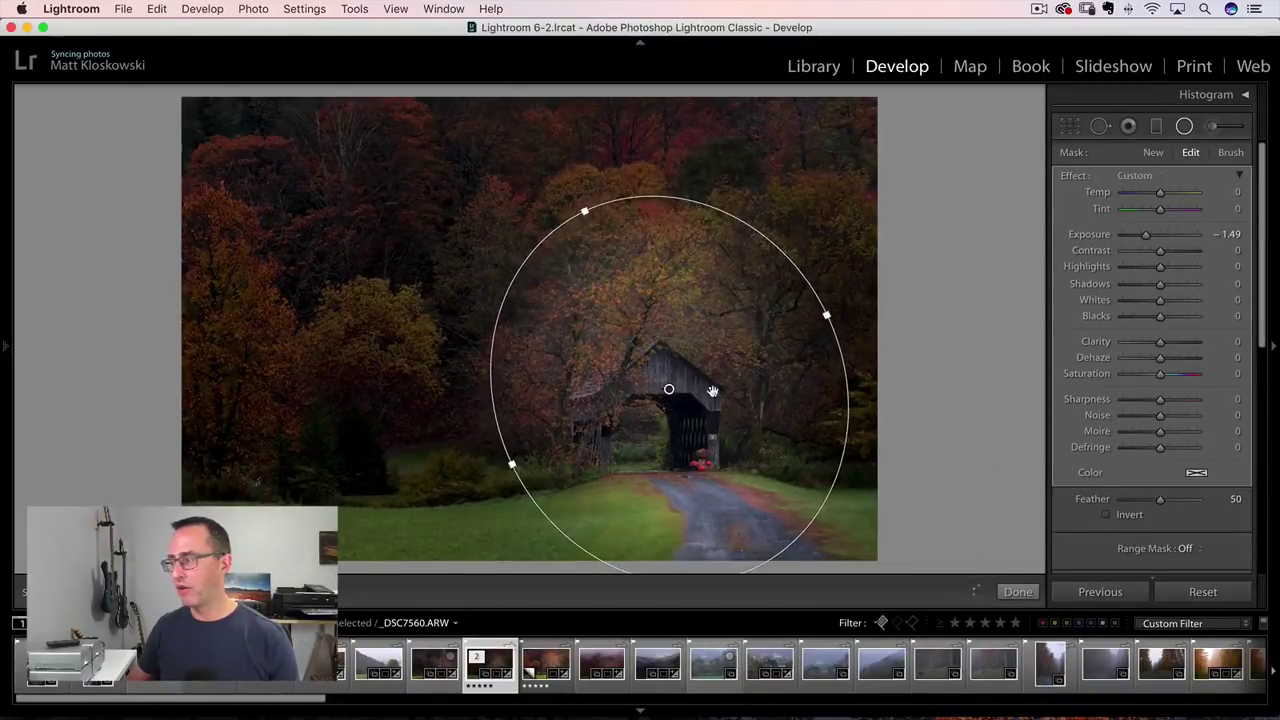
Set the radial filter's Feather to 57, enlarge it, and ease Exposure to -1.01
left_click_drag(1160, 499, 1168, 502)
left_click_drag(820, 320, 871, 291)
left_click_drag(1145, 235, 1149, 237)
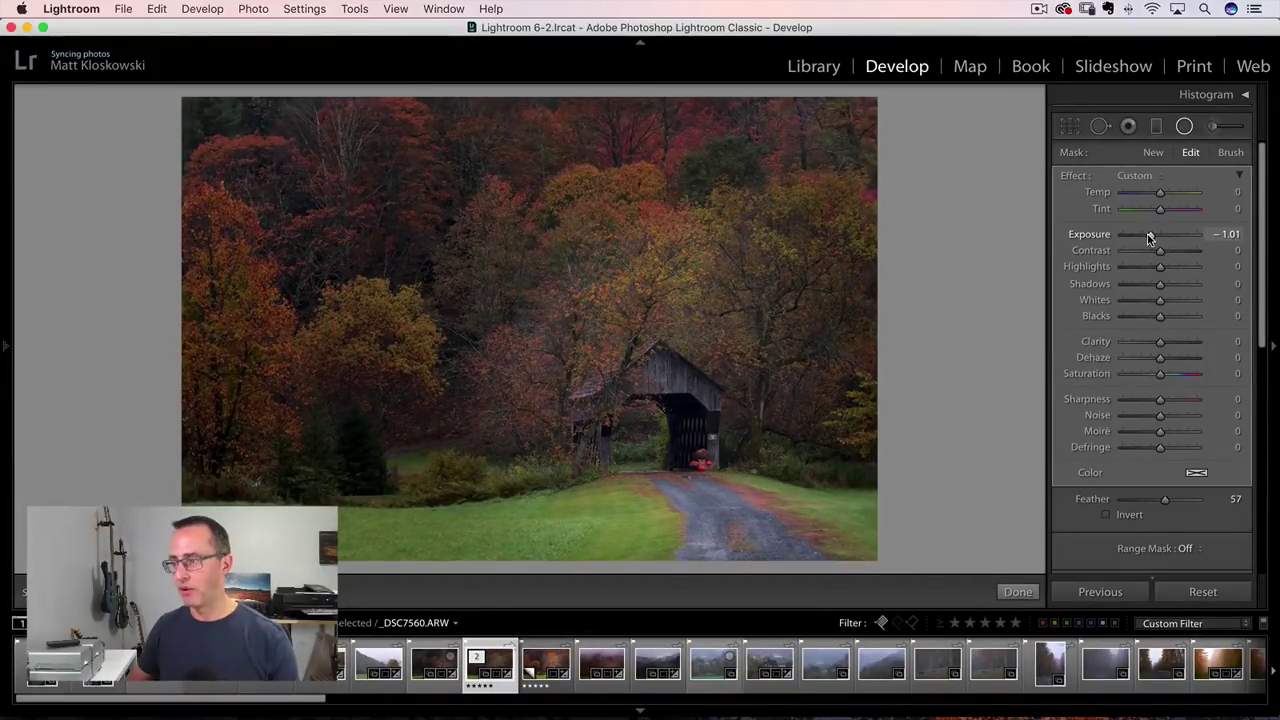
Compare the photo with and without the radial darkening, leave it enabled, and close the radial filter
scroll(1073, 537, "down", 2)
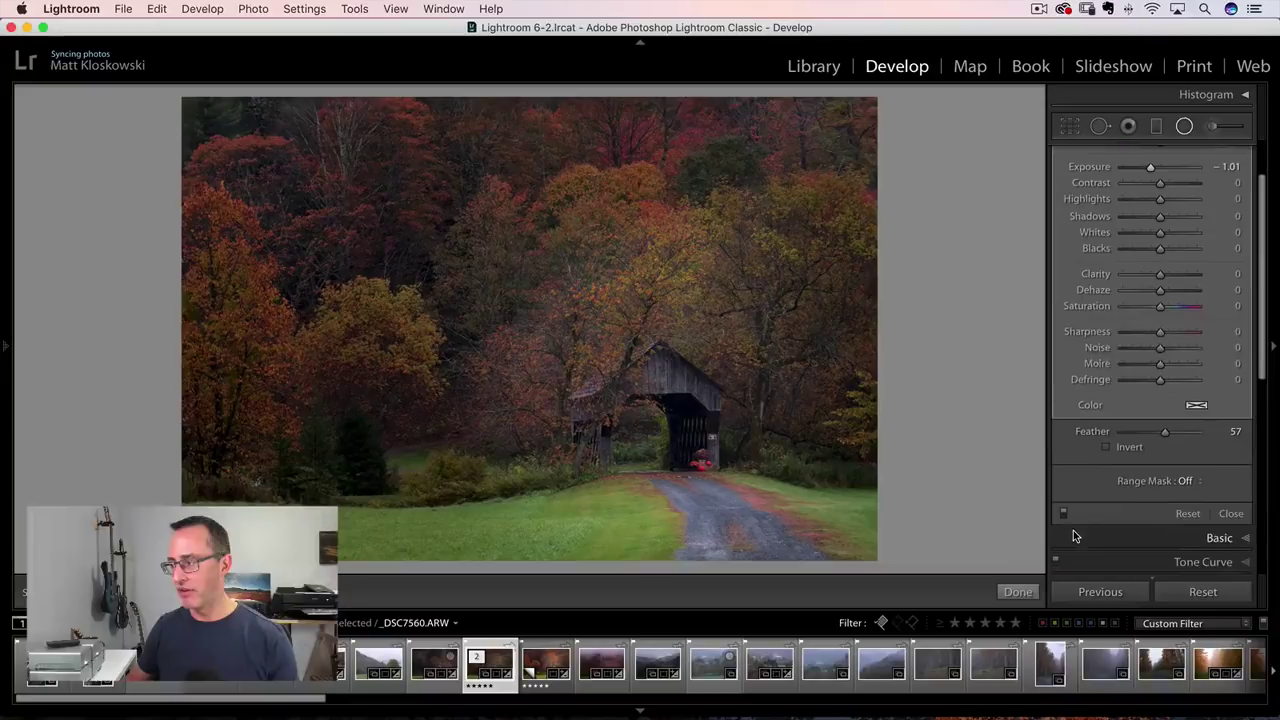
left_click(1063, 513)
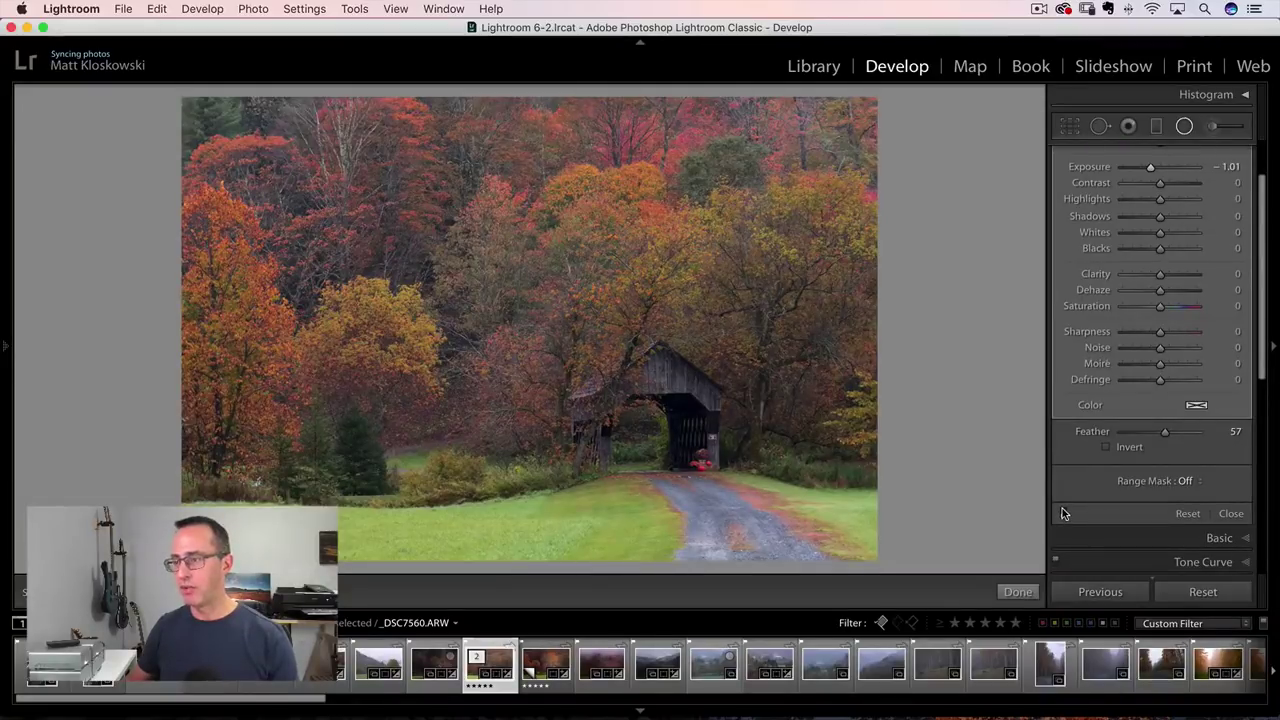
left_click(1063, 513)
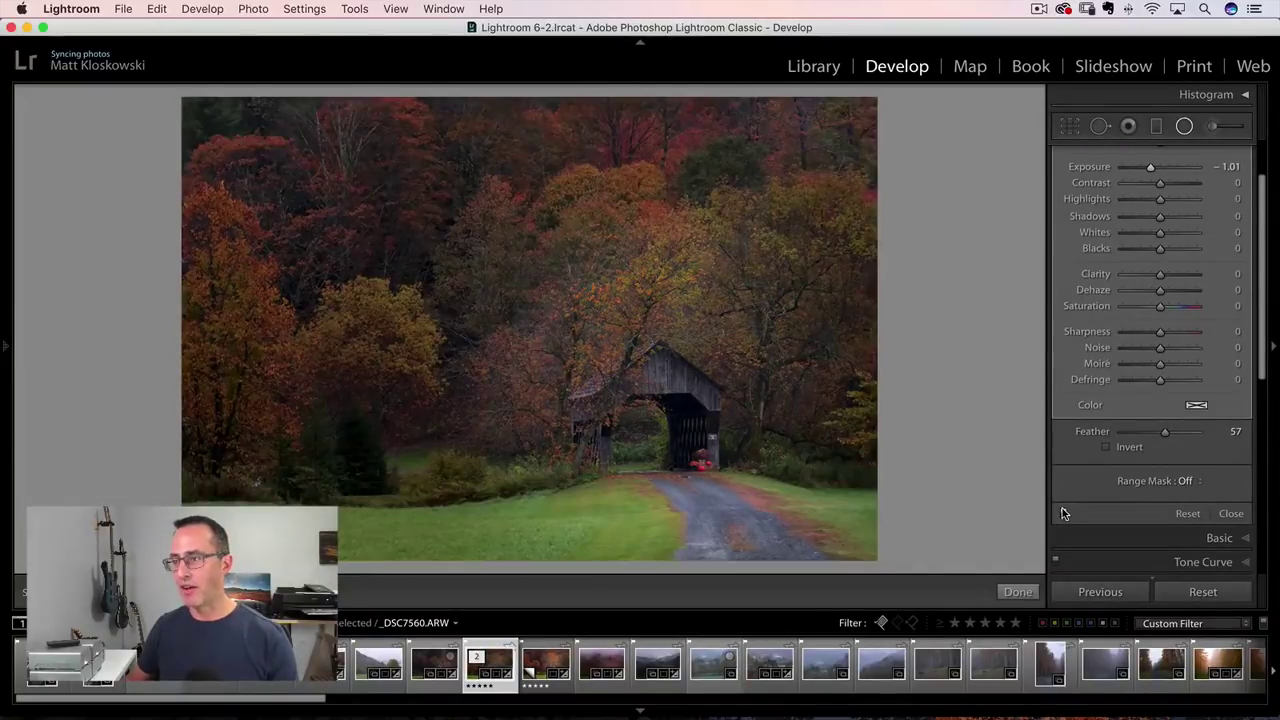
left_click(1063, 513)
left_click(1063, 513)
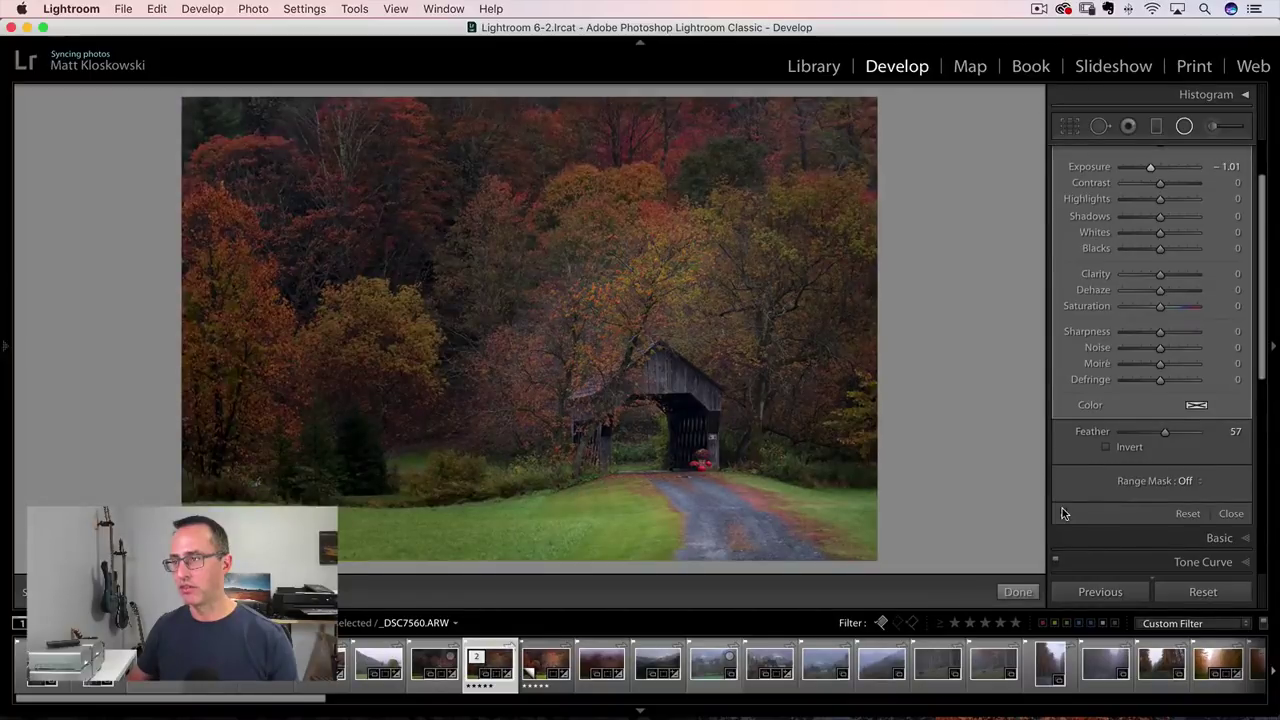
left_click(1063, 513)
left_click(1063, 513)
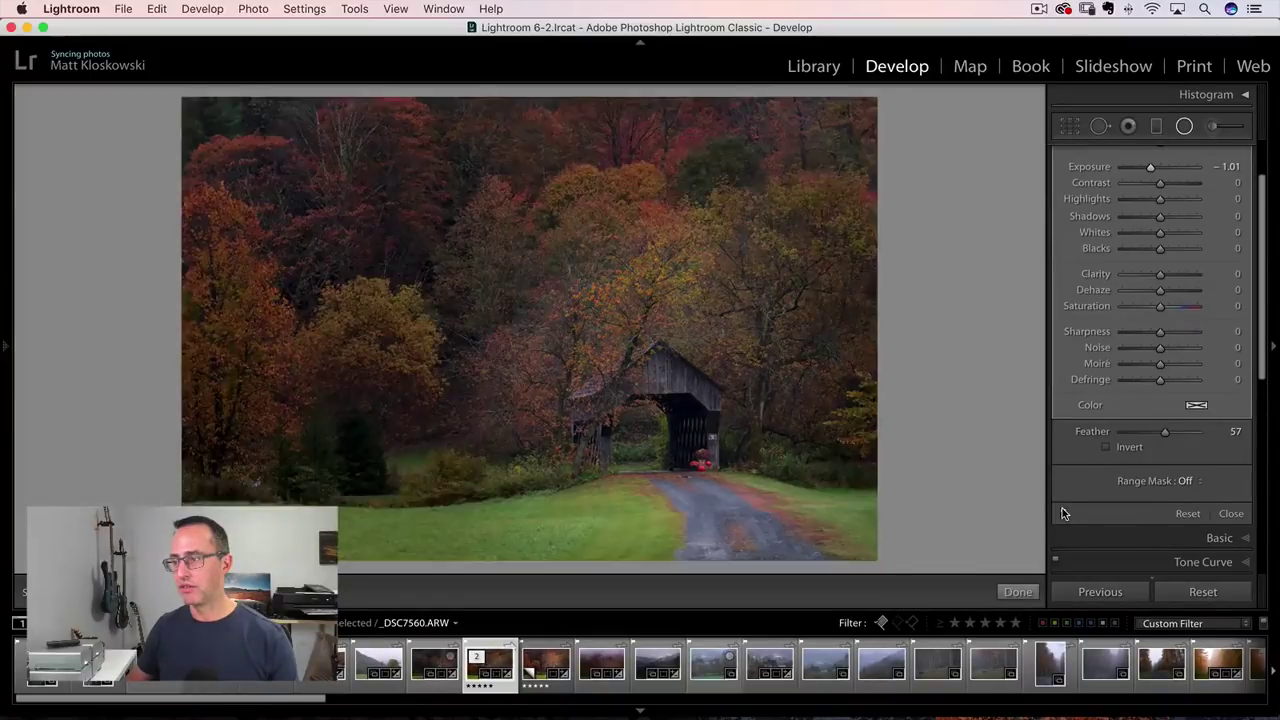
left_click(1232, 513)
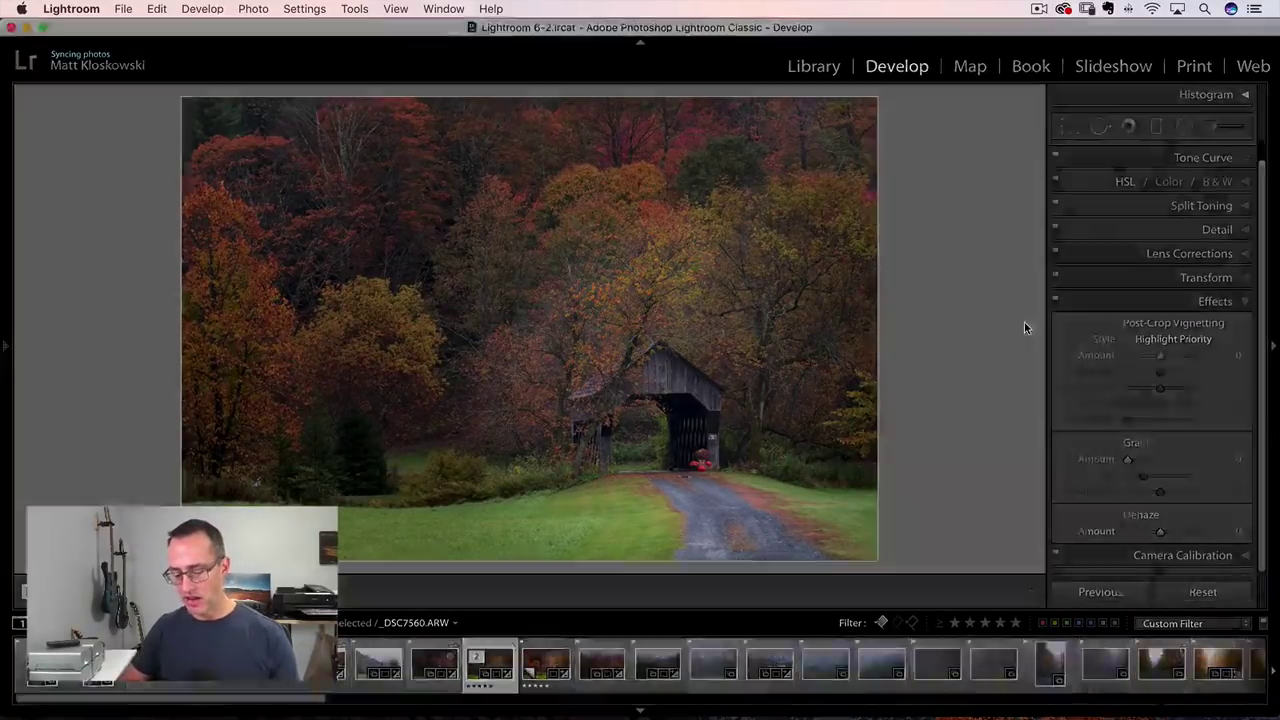